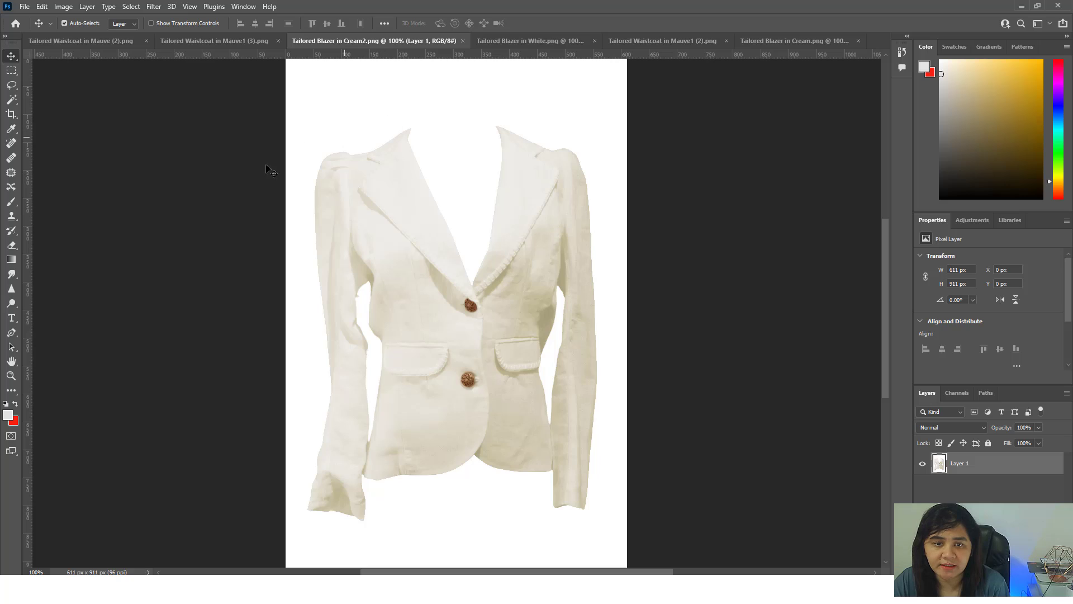
Compare the open blazer images in white, cream and mauve, ending on the Tailored Waistcoat in Mauve (2).png image
click(507, 42)
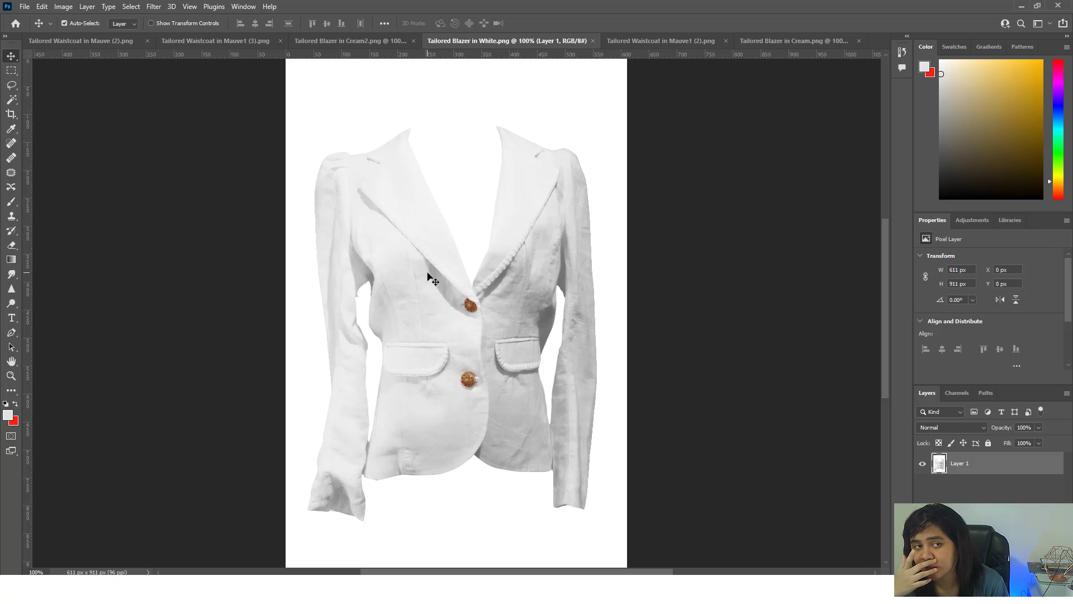
click(622, 41)
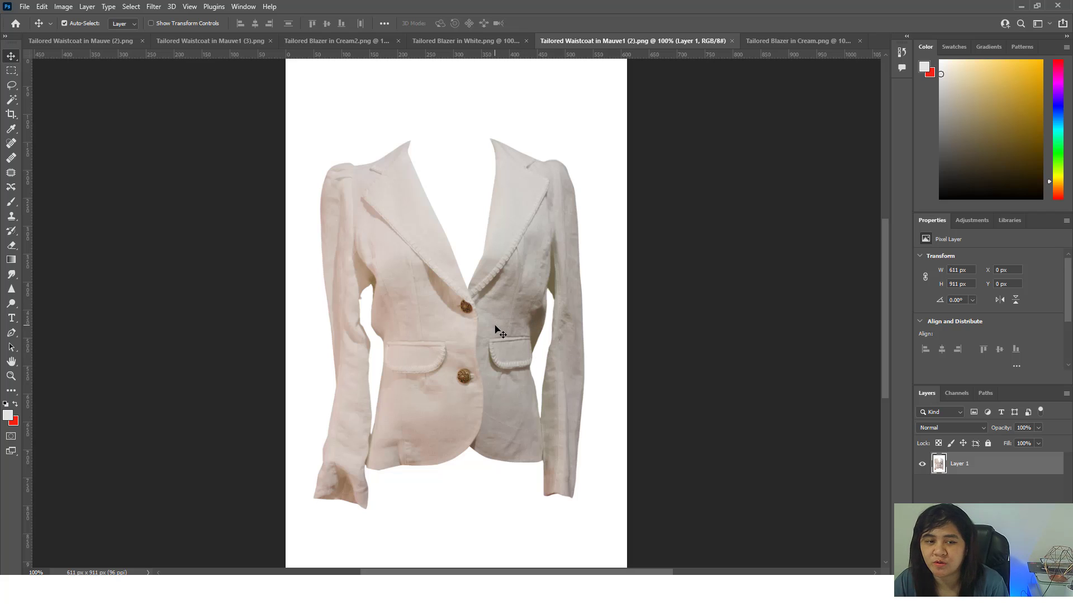
click(459, 46)
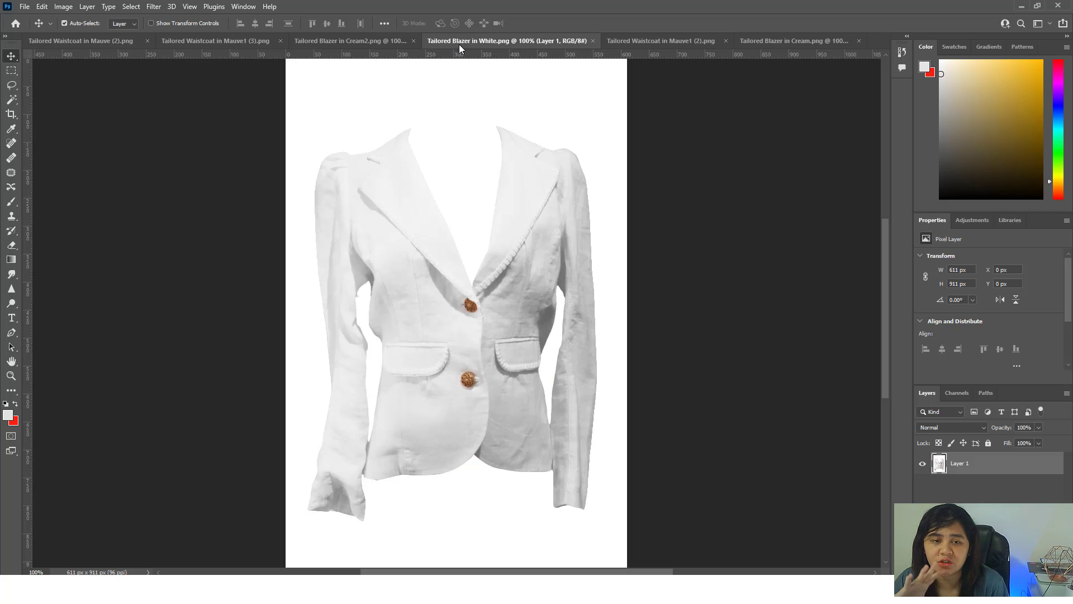
click(338, 46)
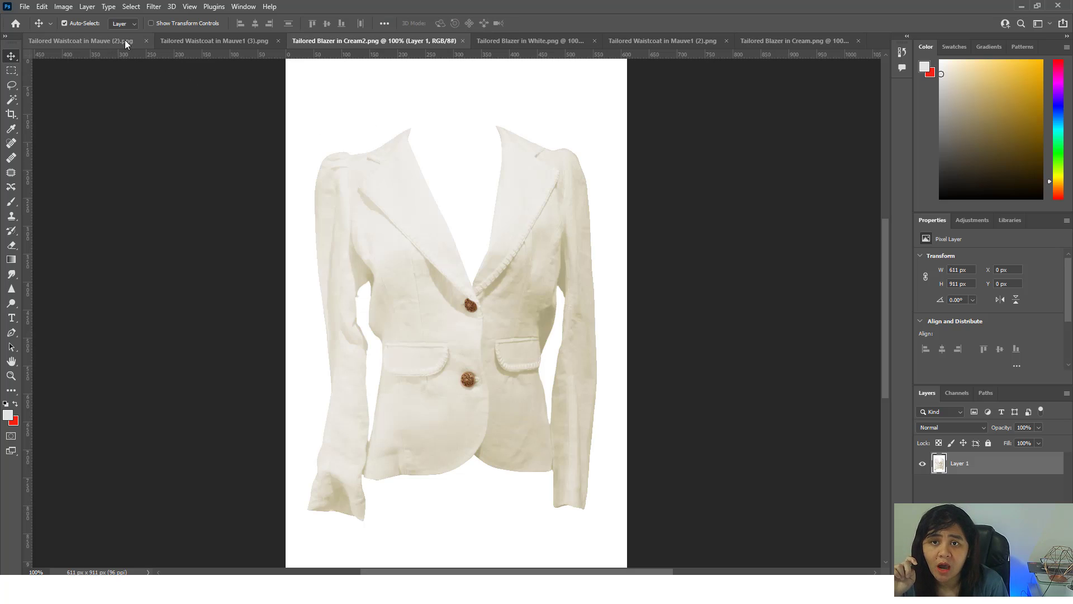
click(209, 39)
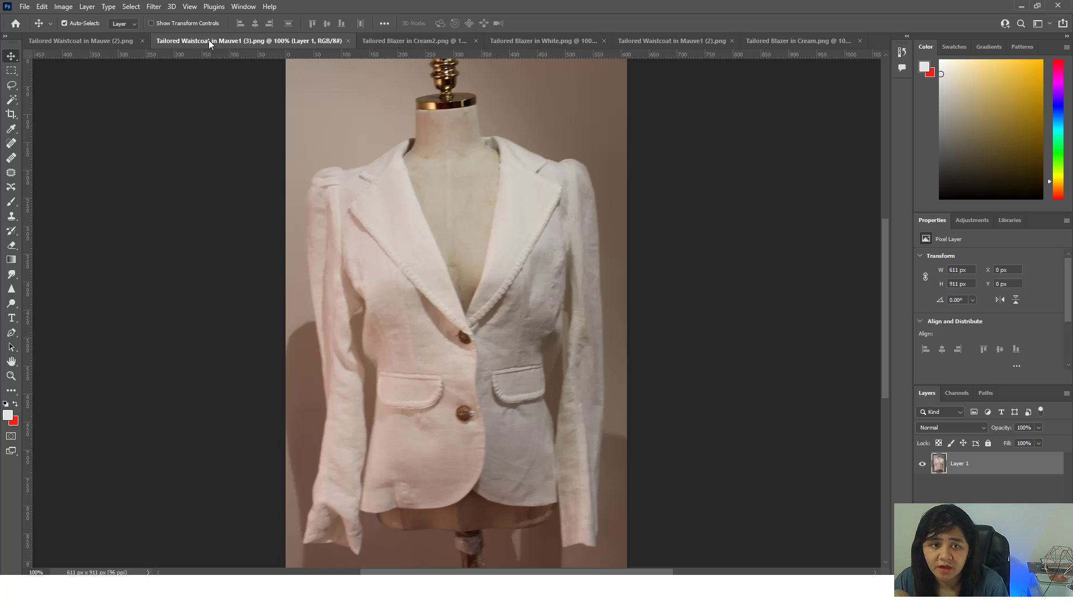
click(93, 40)
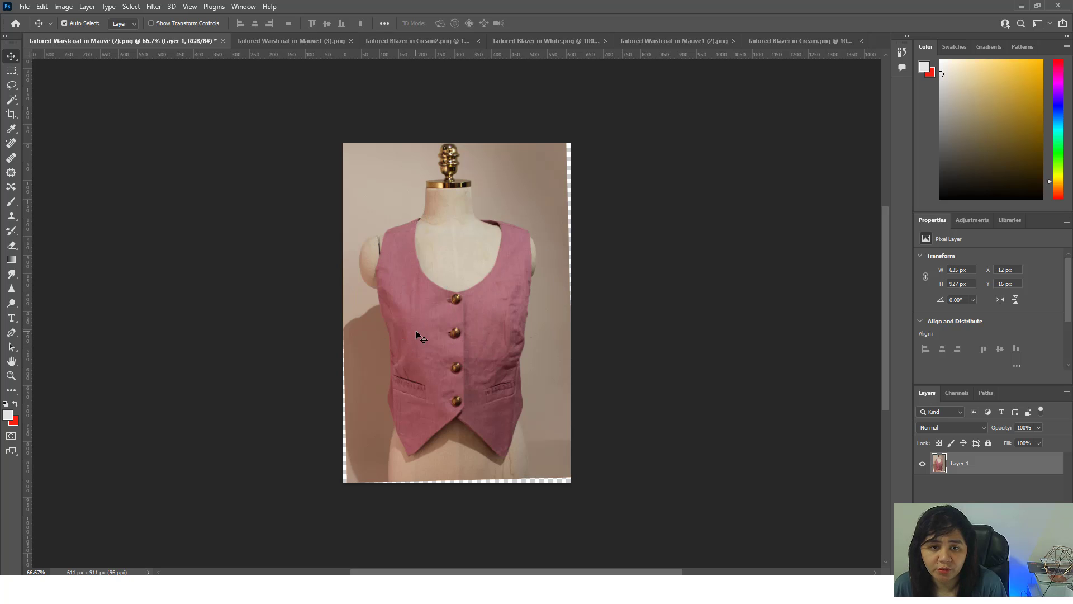
Trace the pink waistcoat's pointed hem with a Pen tool path, from the left hip to the right hem point
click(12, 102)
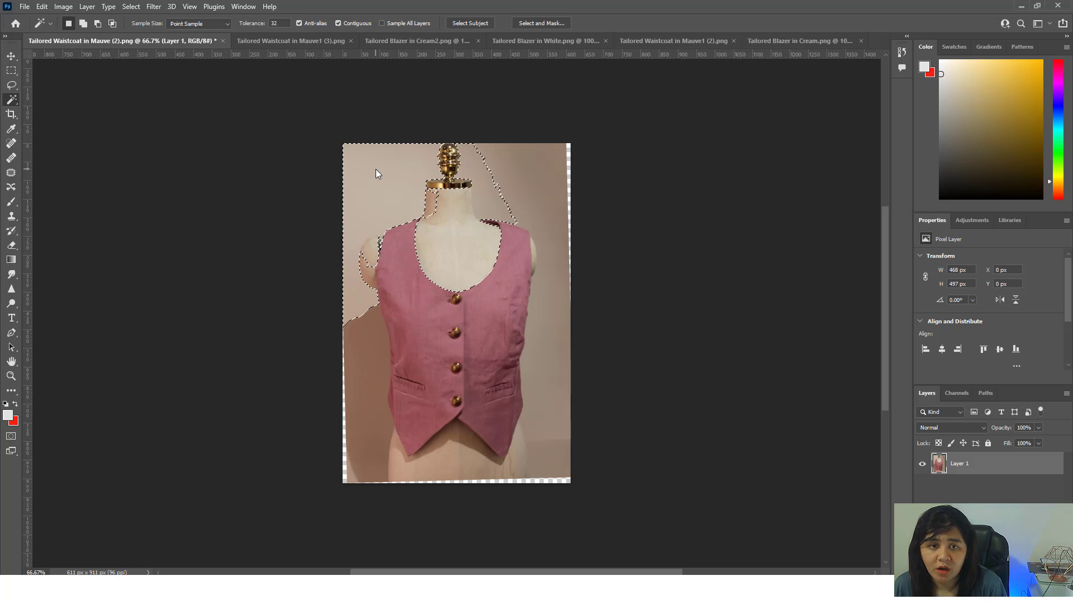
click(11, 376)
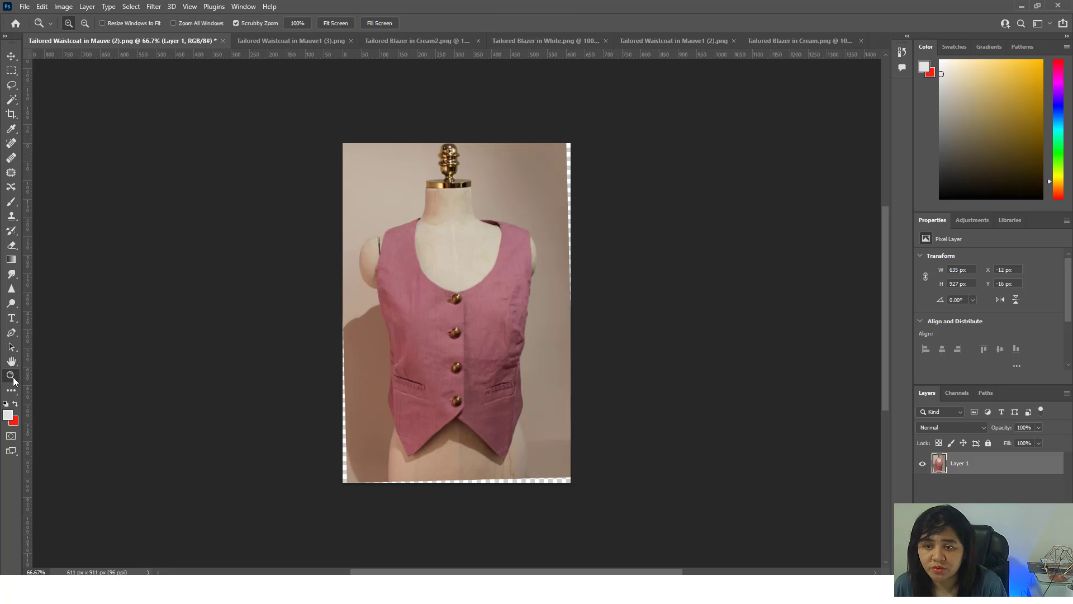
click(438, 228)
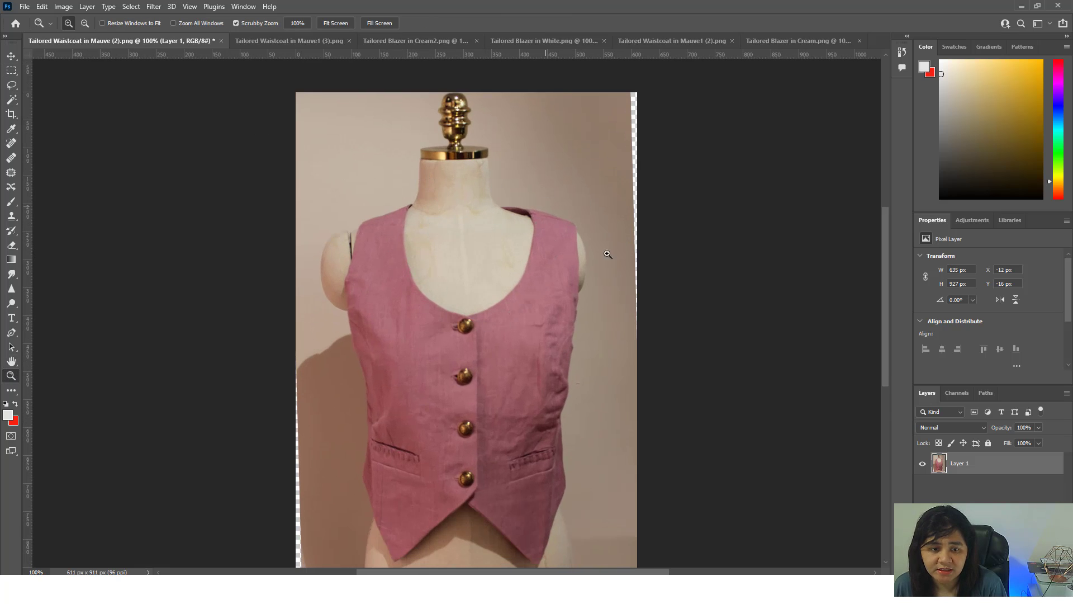
scroll(597, 394, down, 1)
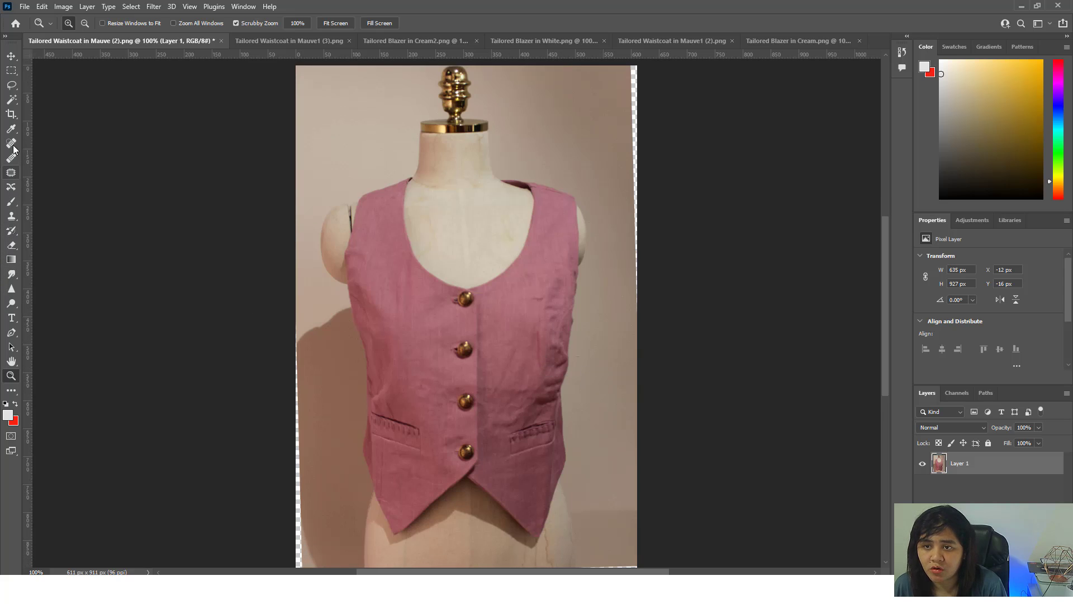
click(12, 332)
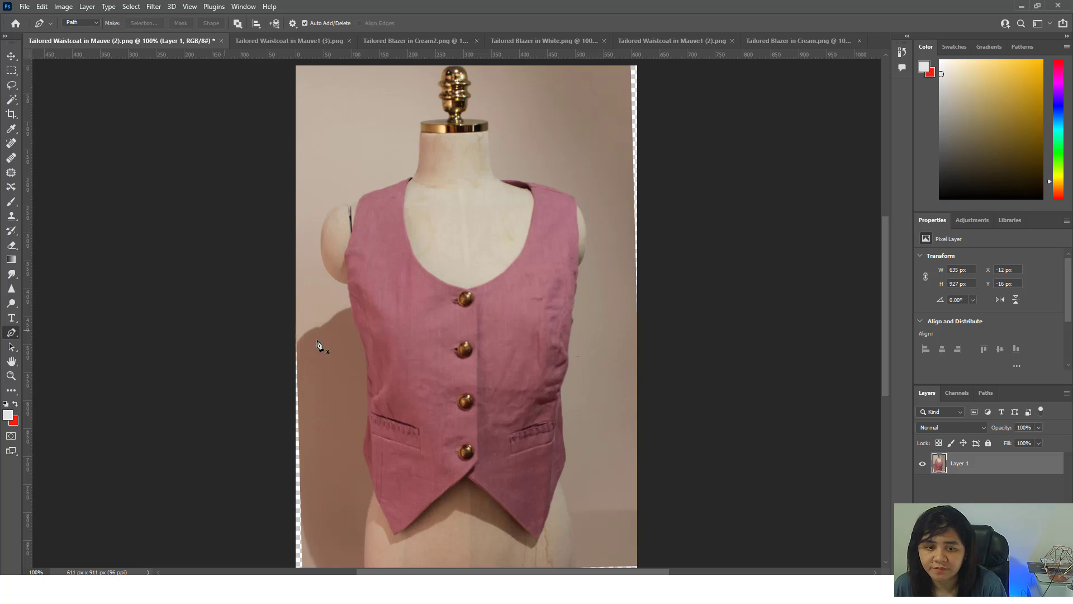
scroll(317, 342, down, 2)
click(363, 402)
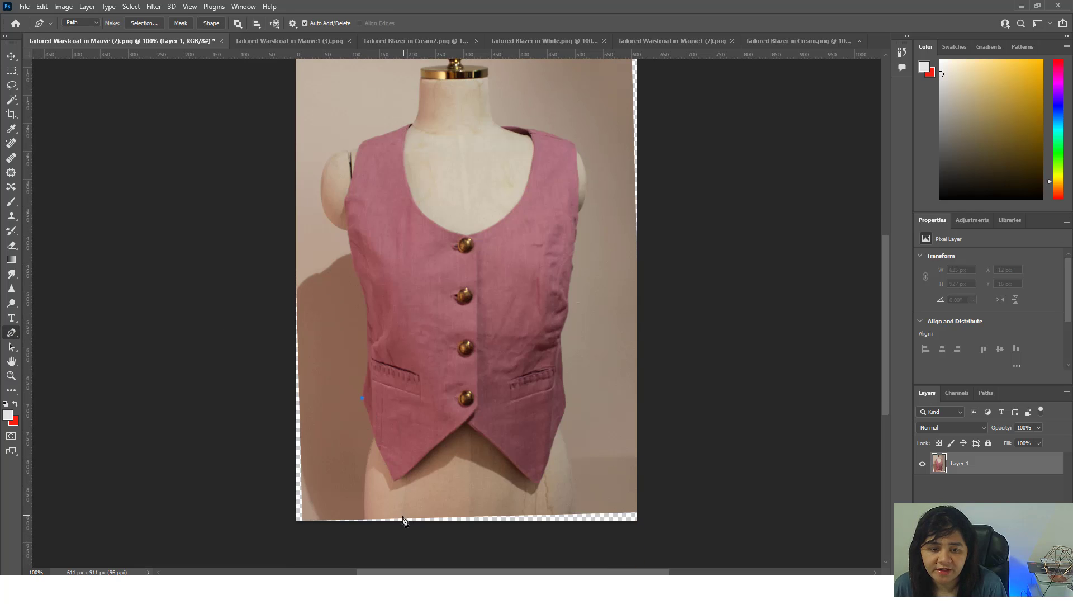
click(394, 484)
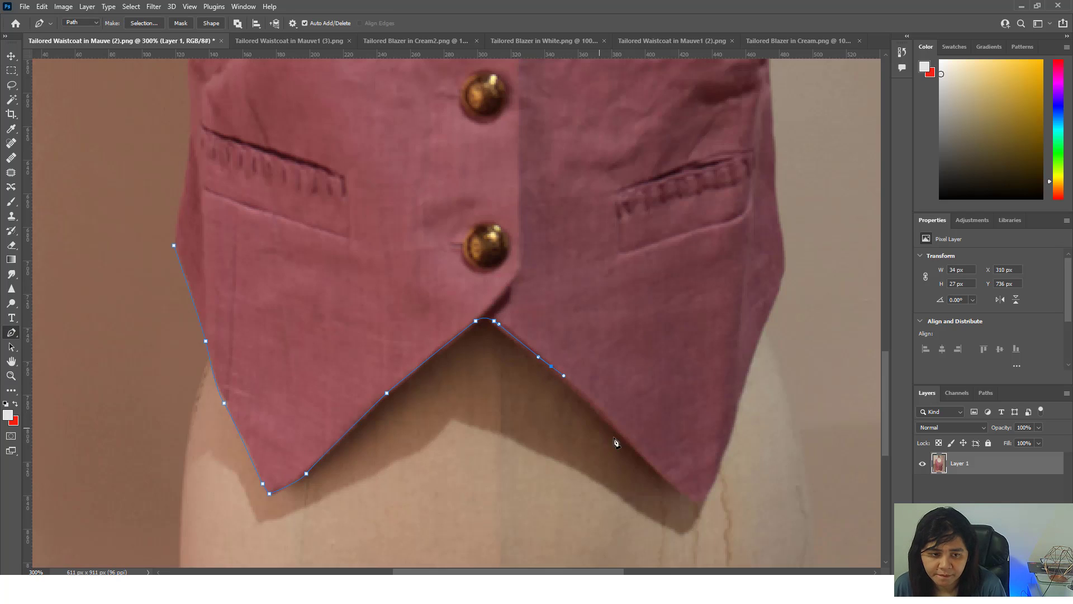
drag(642, 452, 653, 464)
click(698, 501)
scroll(713, 481, up, 3)
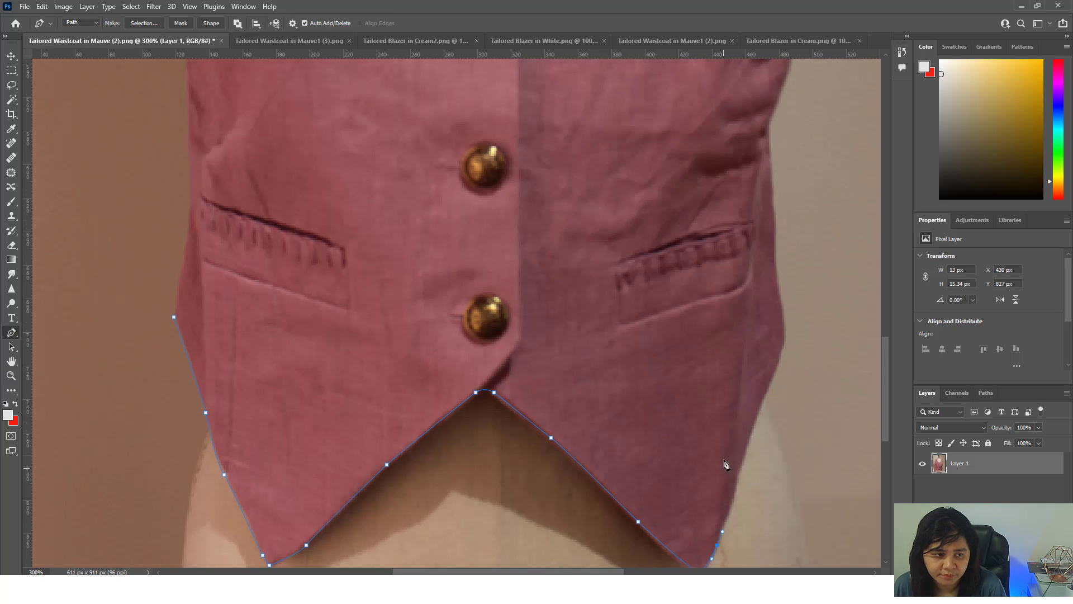
Continue the Pen path up the waistcoat's right side edge and armhole to the shoulder
mouse_move(784, 387)
mouse_down()
mouse_move(779, 334)
mouse_move(815, 265)
mouse_up()
scroll(783, 358, up, 4)
scroll(771, 335, up, 2)
scroll(797, 279, up, 5)
scroll(815, 313, up, 8)
click(823, 331)
scroll(822, 324, up, 4)
Trace the waistcoat's right shoulder edge with the Pen path up to the collar corner
drag(763, 231, 749, 226)
drag(729, 221, 673, 209)
click(701, 212)
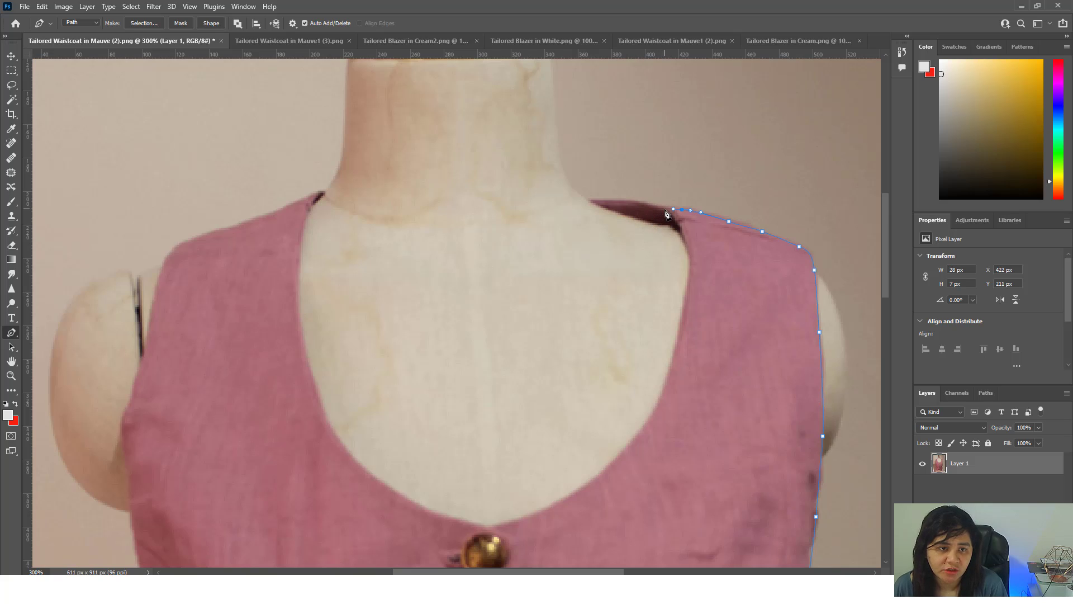
click(666, 210)
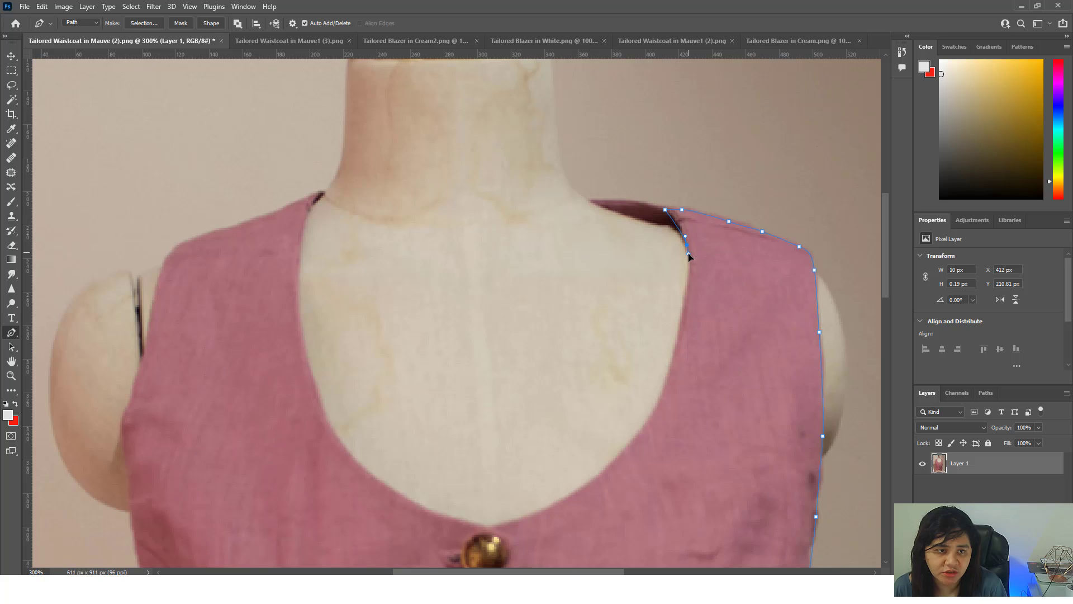
Trace the neckline, left shoulder and left side of the waistcoat, bringing the Pen path back to its starting point
drag(689, 261, 689, 266)
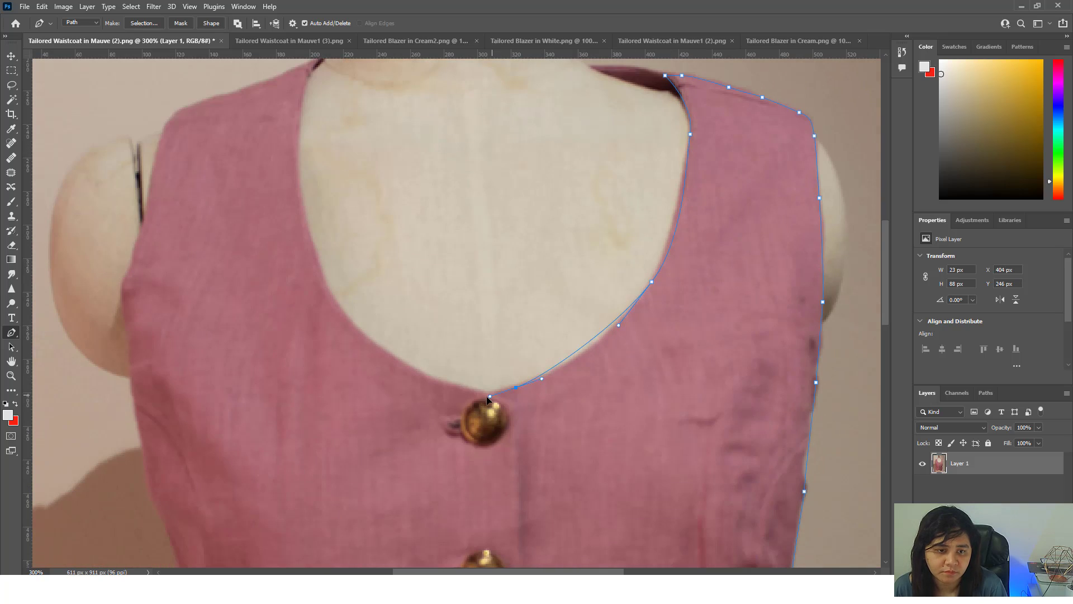
drag(454, 385, 438, 384)
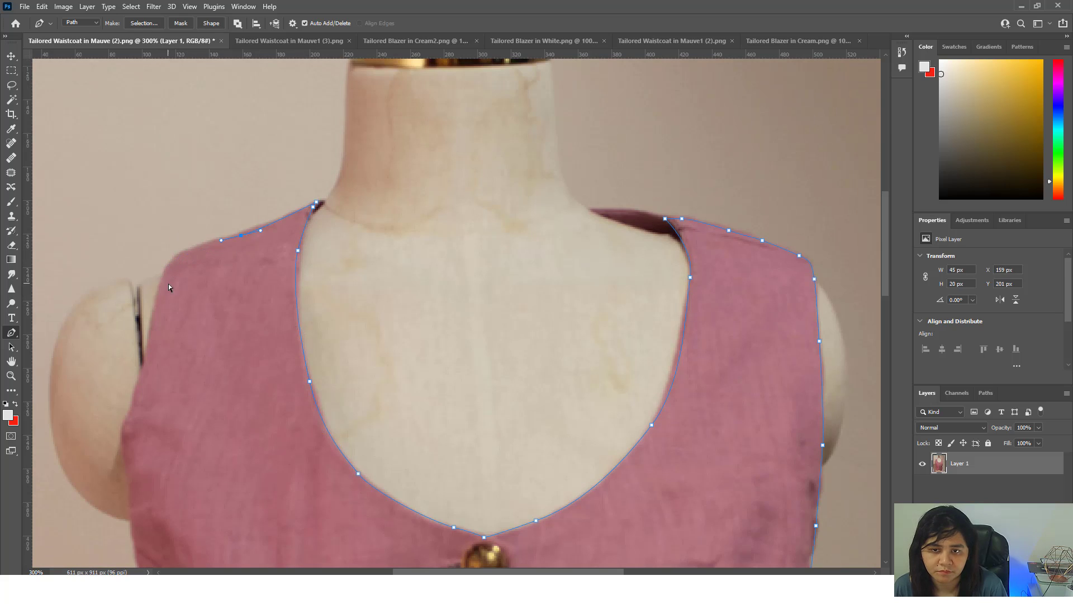
drag(162, 252, 157, 281)
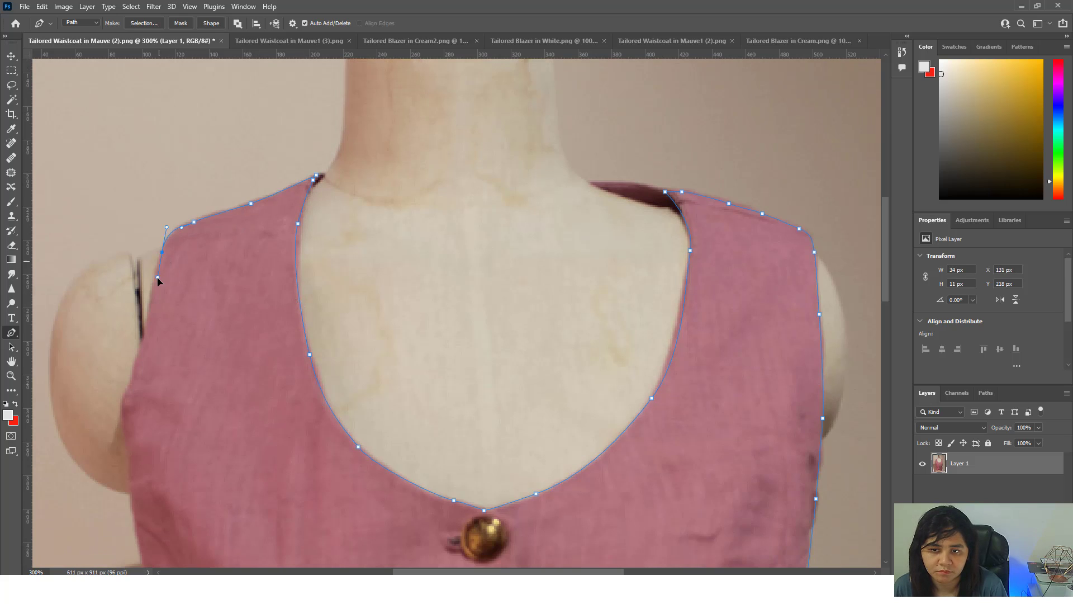
scroll(157, 282, down, 10)
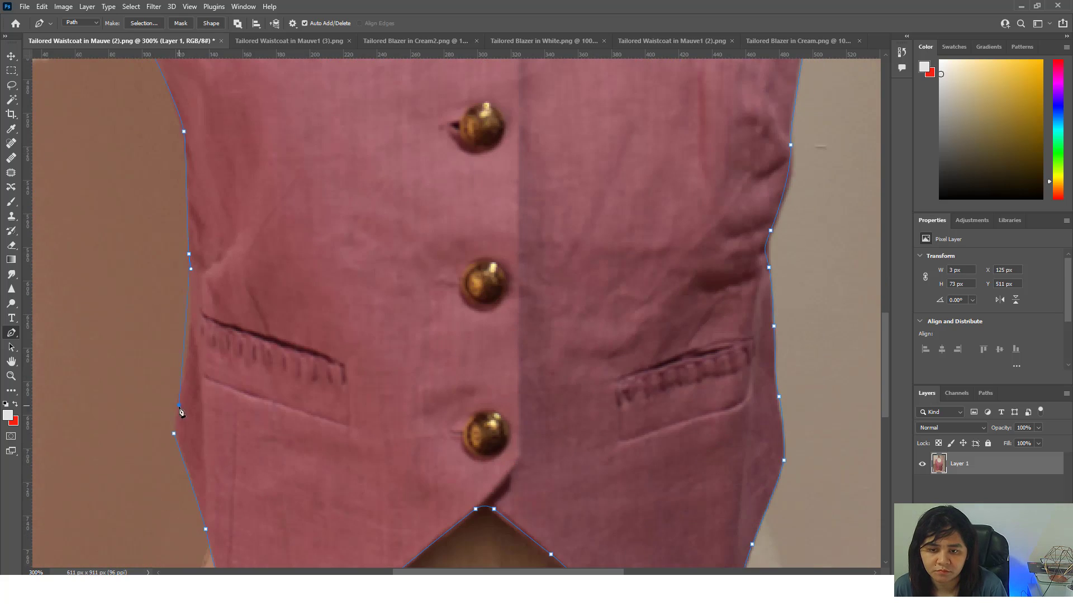
Convert the finished waistcoat path into a selection
right_click(326, 140)
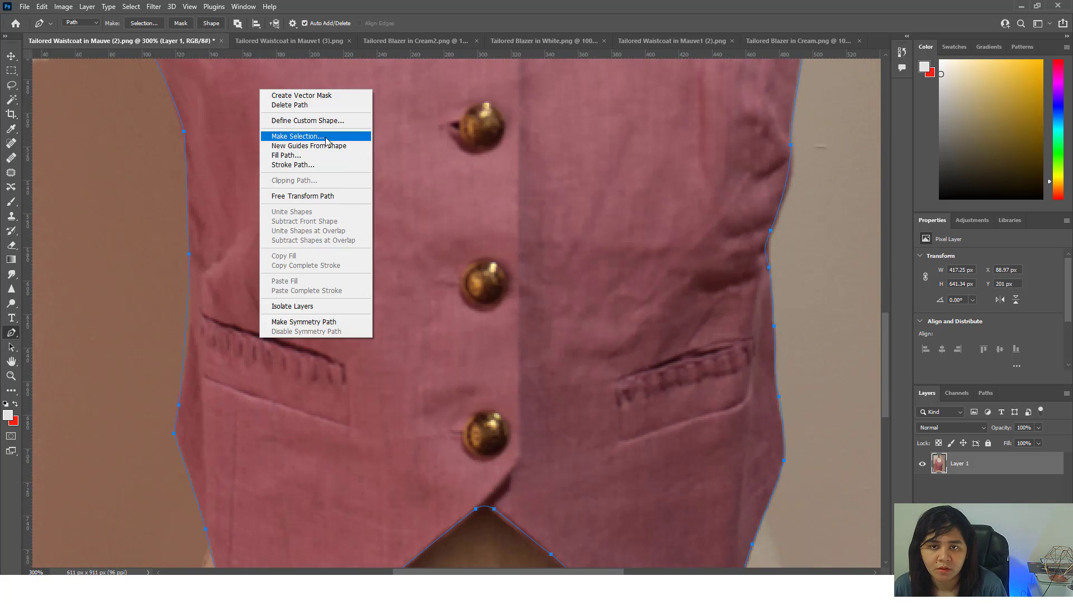
click(326, 140)
click(599, 156)
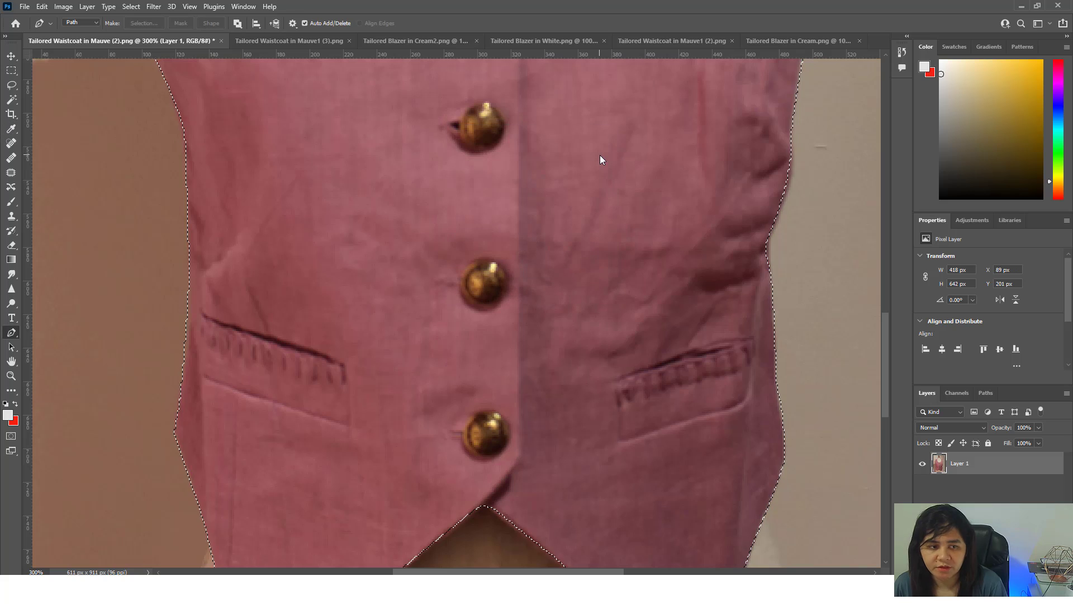
Cut the selected waistcoat out of the photo and paste it onto a new layer
key(Delete)
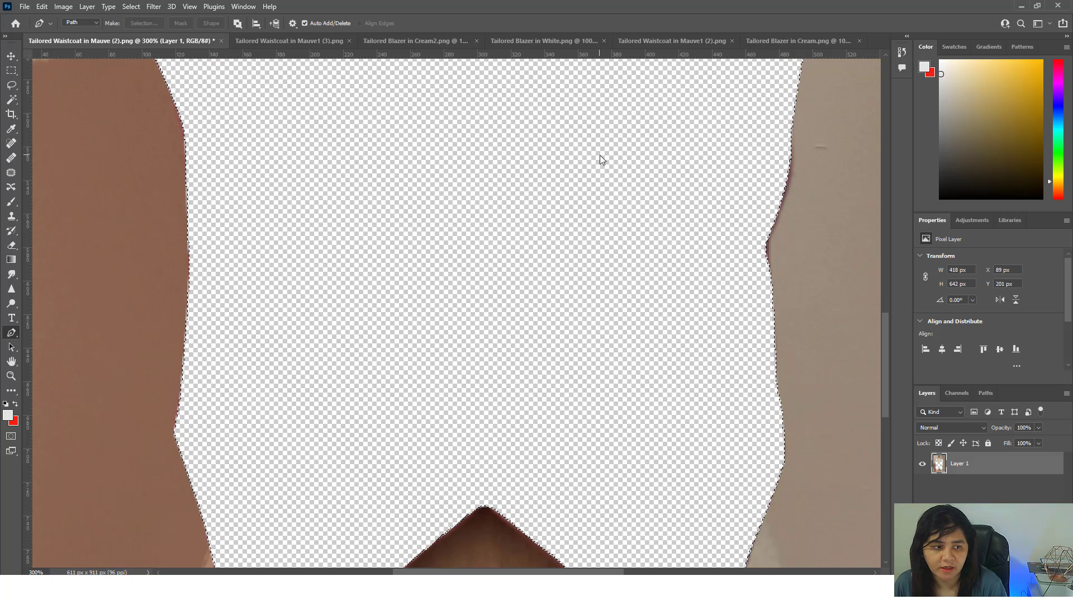
key(ctrl+z)
key(ctrl+x)
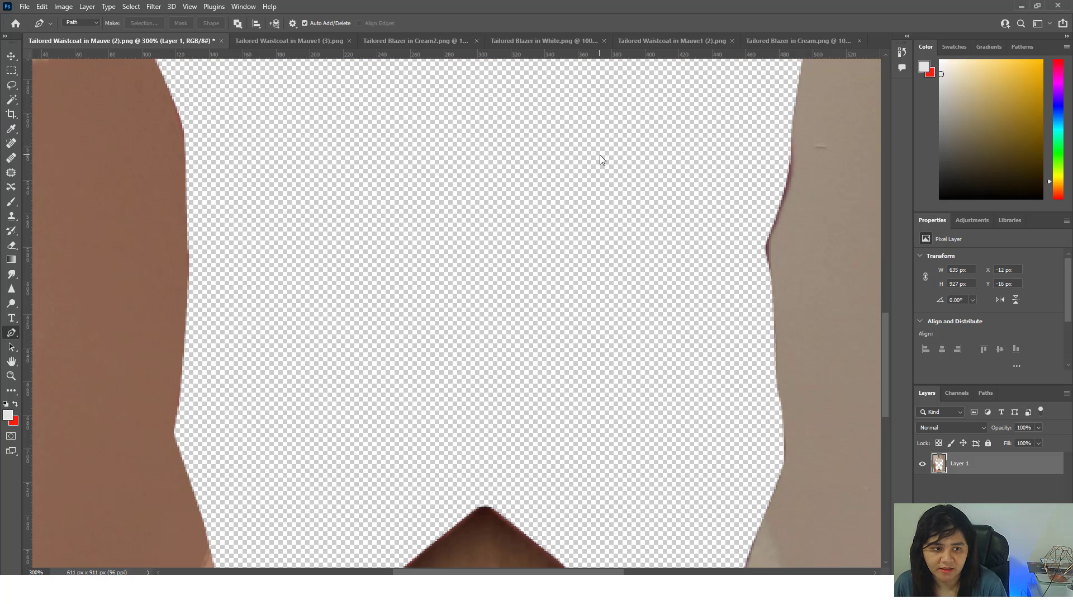
key(ctrl+v)
Delete Layer 1 with the mannequin and backdrop, keeping only the cut-out waistcoat layer
click(957, 495)
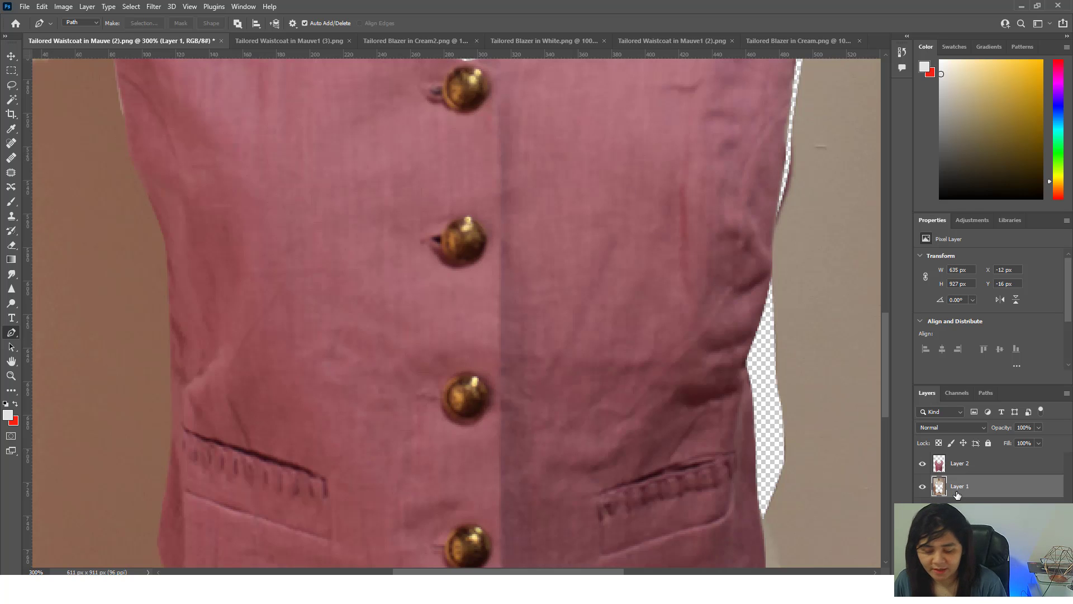
key(ctrl+0)
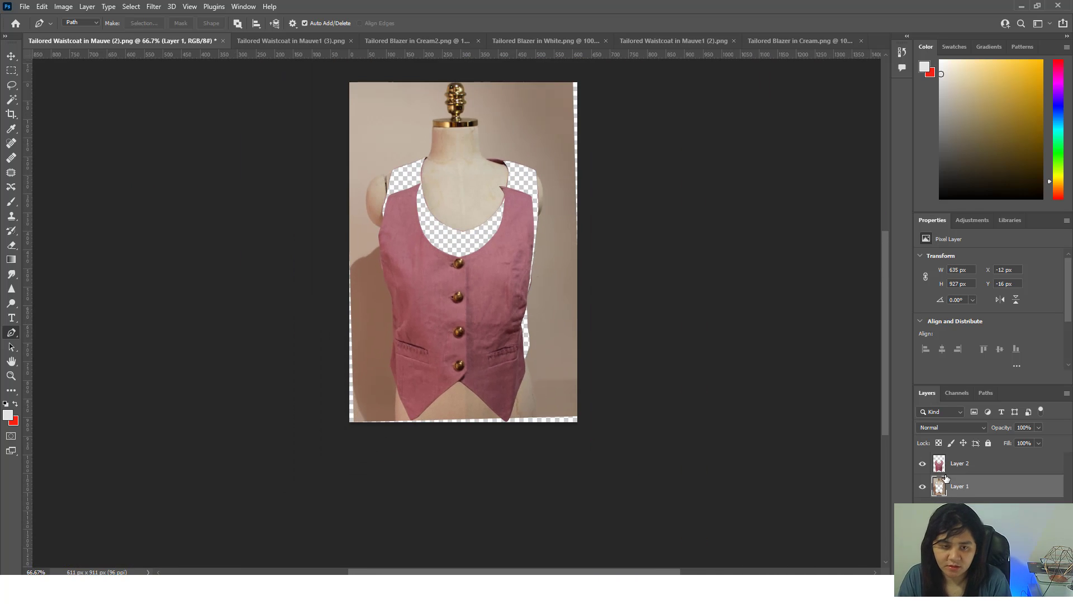
key(Delete)
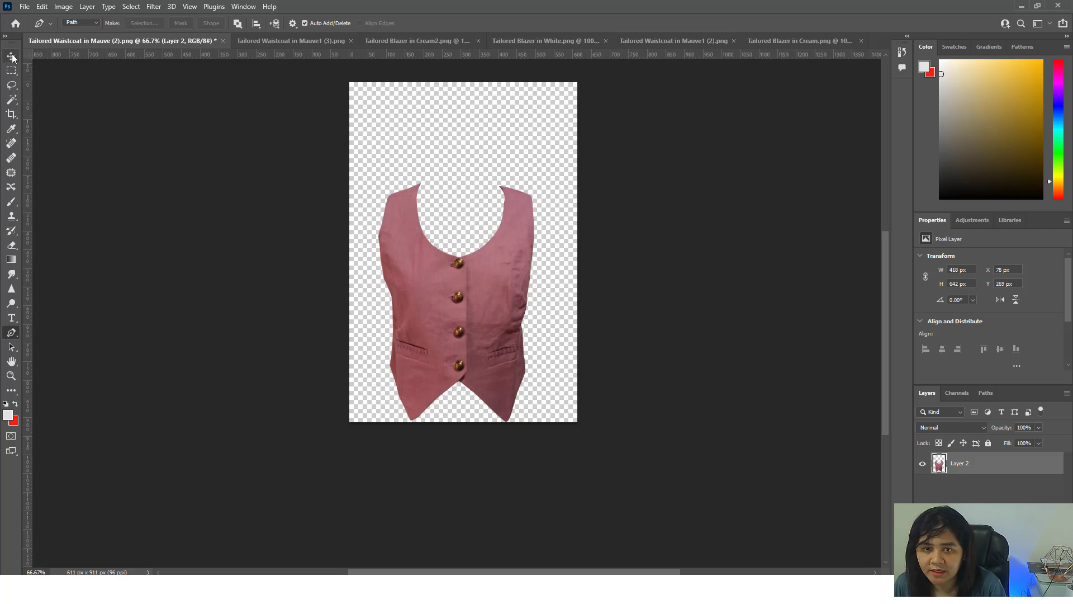
Select the transparent area around the waistcoat with the Magic Wand tool and invert the selection to cover the waistcoat
key(w)
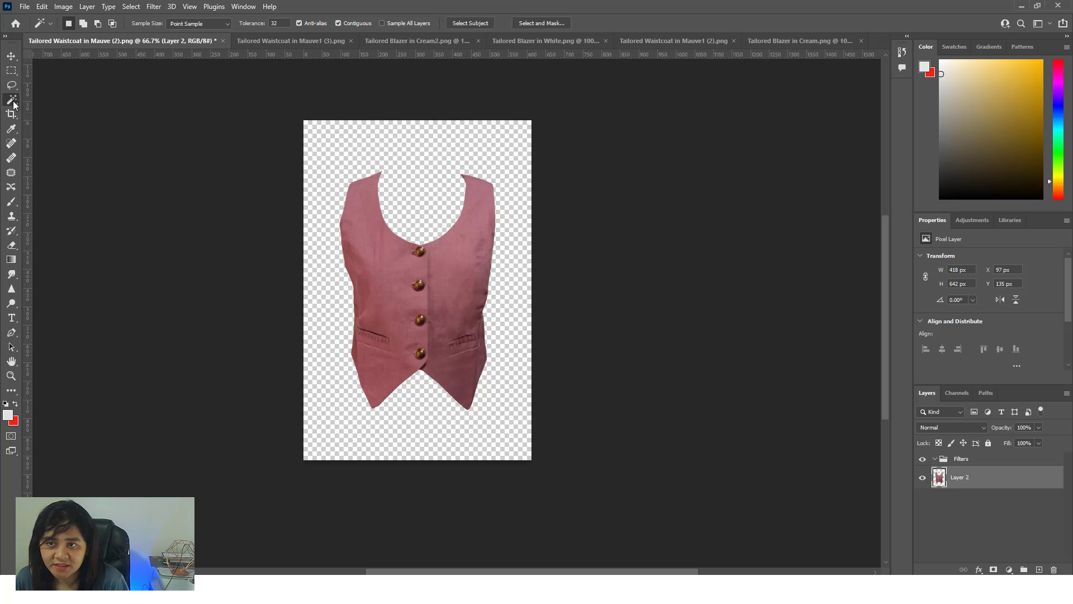
click(416, 205)
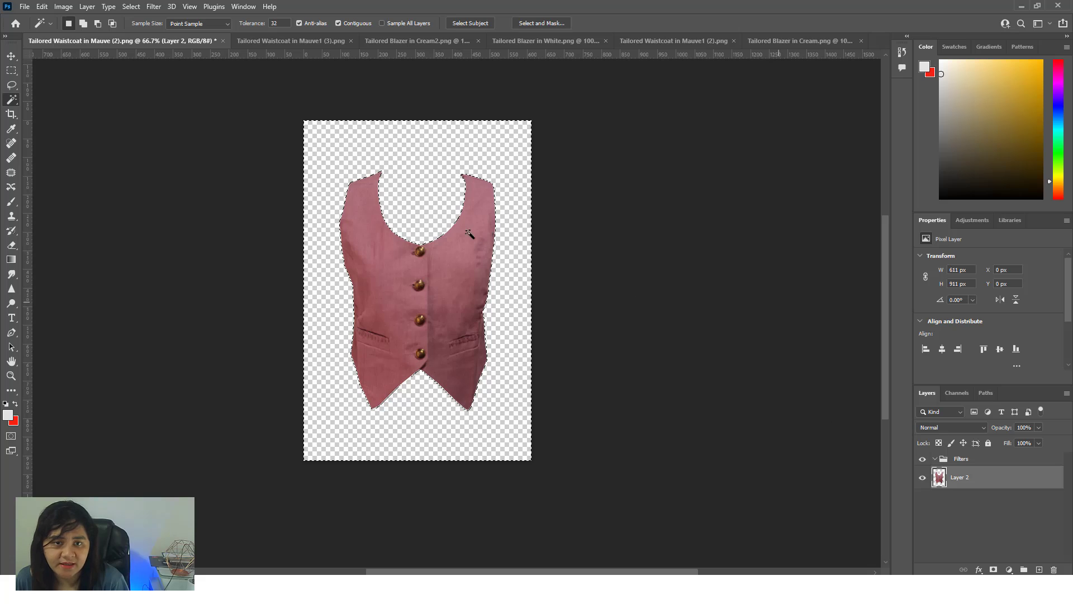
right_click(426, 214)
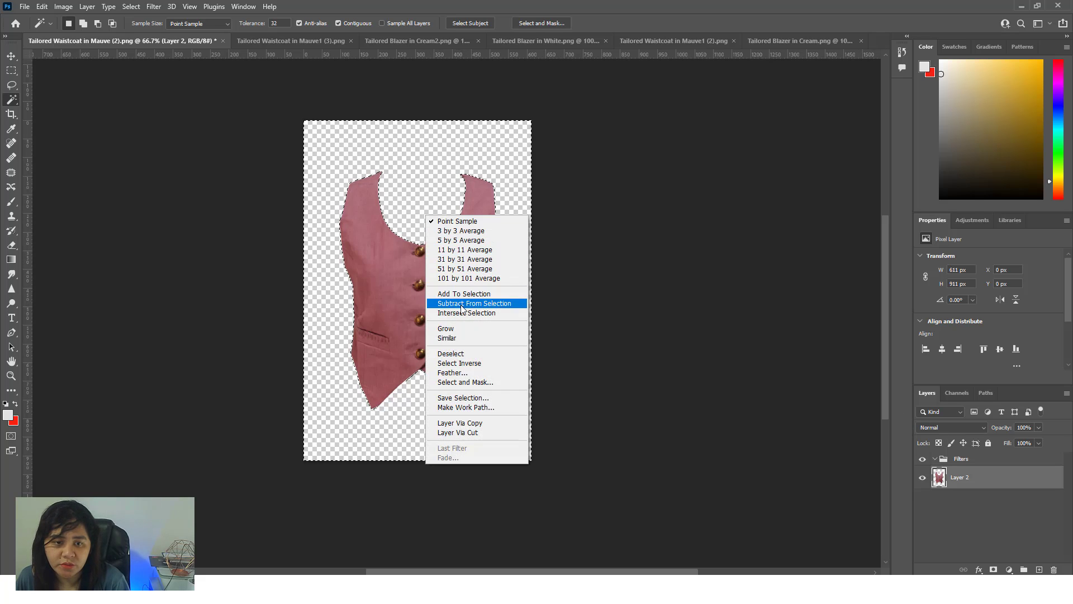
click(465, 364)
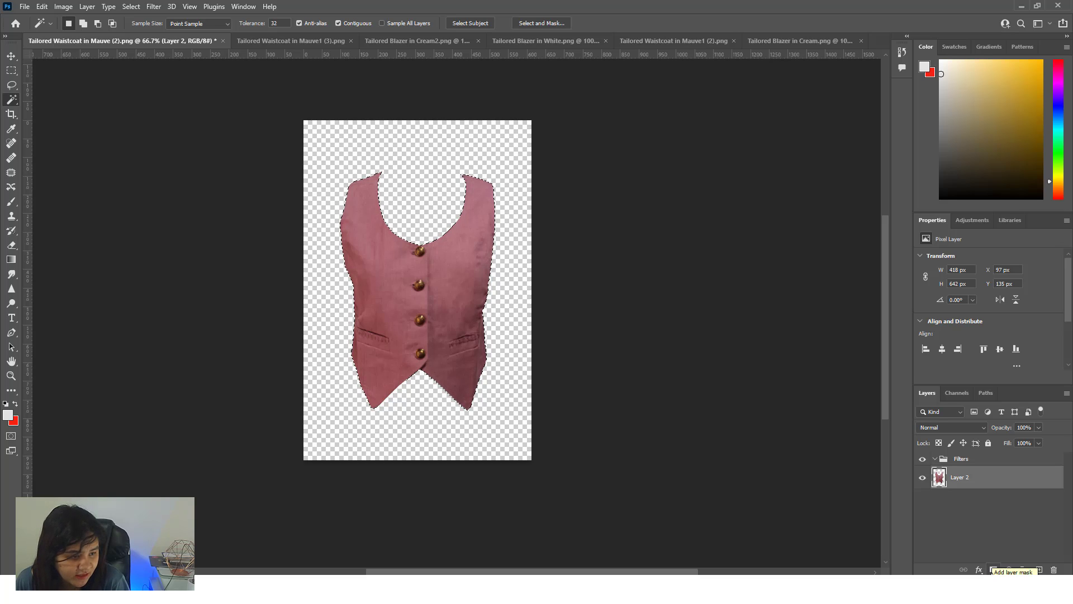
Add a layer mask from the waistcoat selection and move the mask from Layer 2 to the Filters group
click(993, 569)
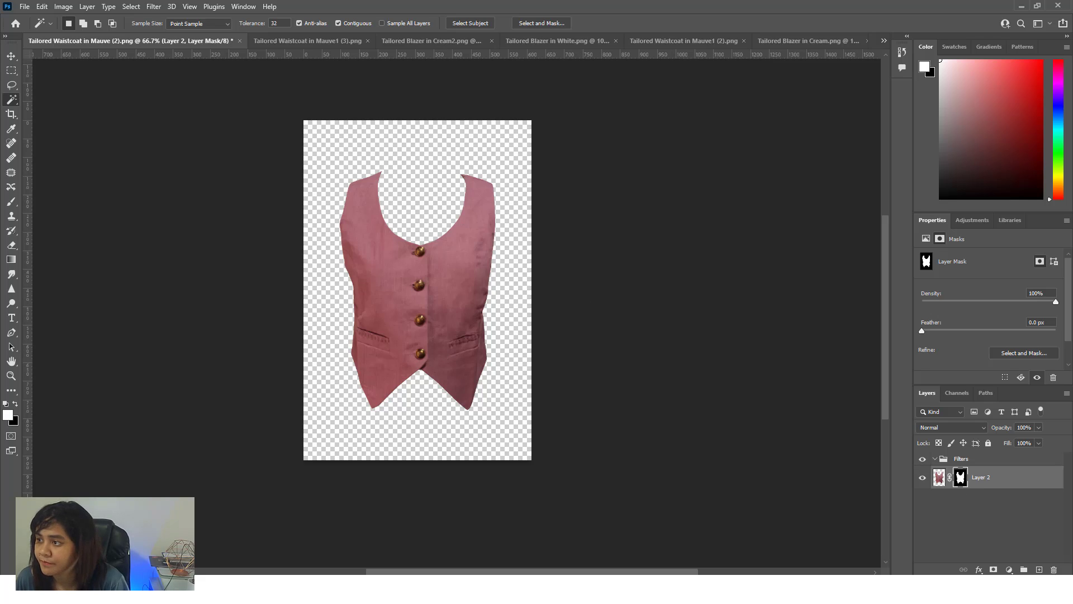
drag(601, 279, 641, 302)
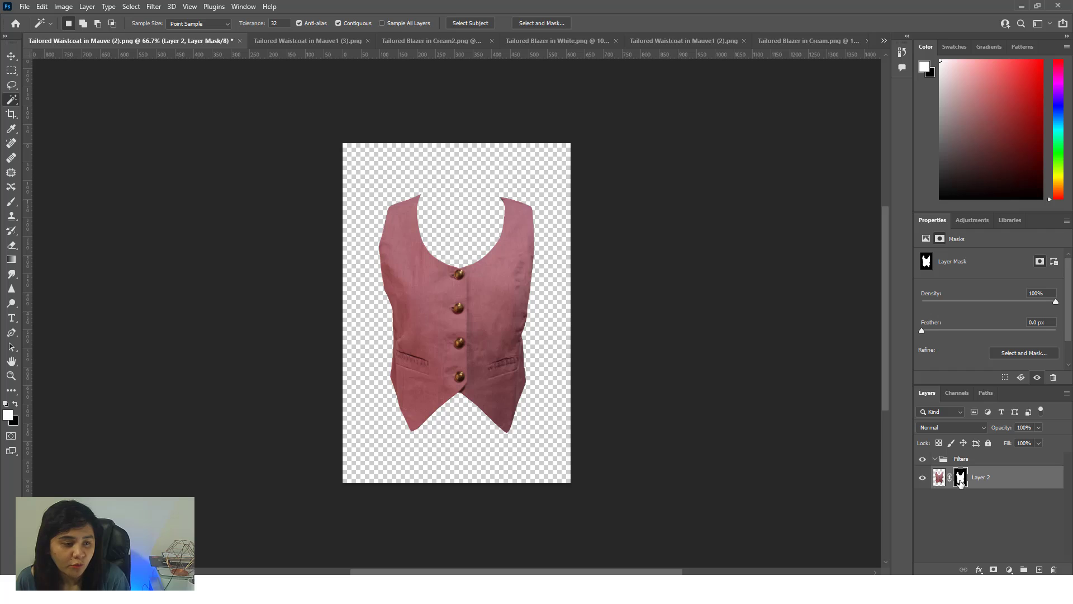
drag(960, 479, 961, 464)
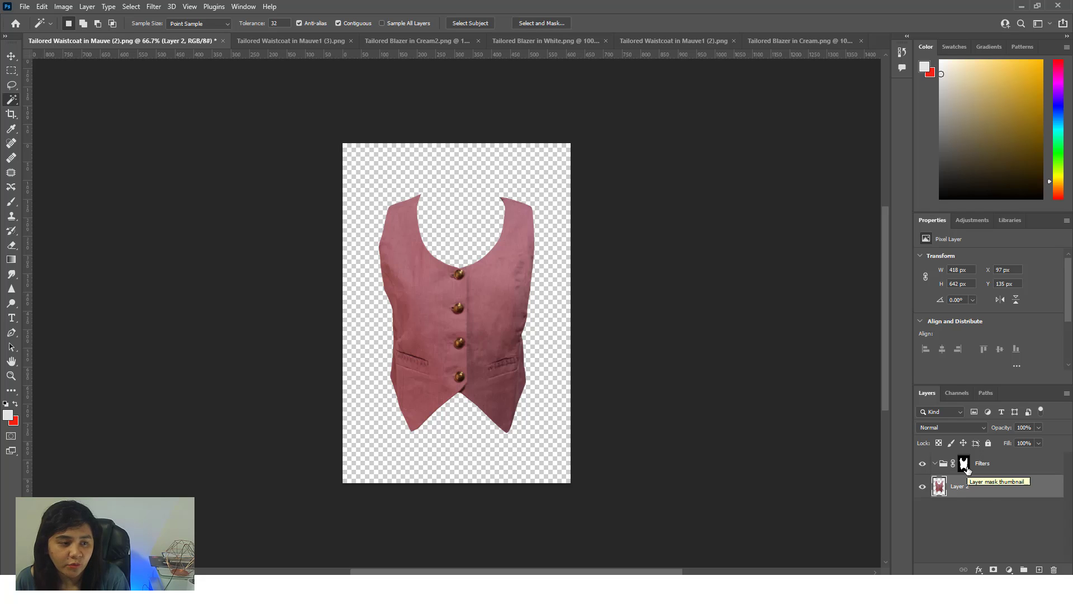
Add a Hue/Saturation adjustment layer above the waistcoat and place it inside the Filters group
click(1010, 569)
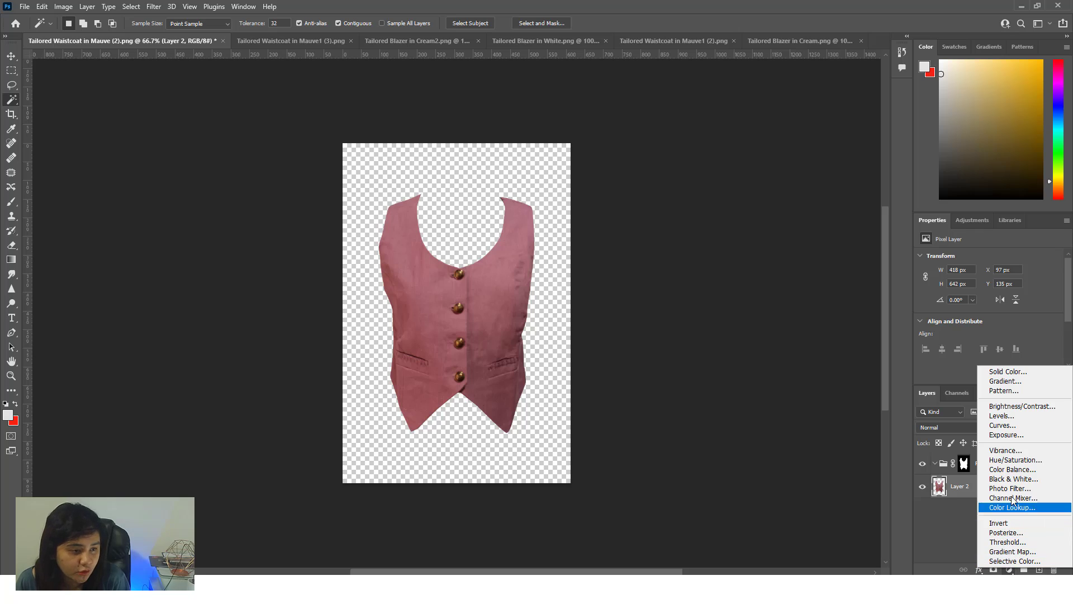
click(1015, 461)
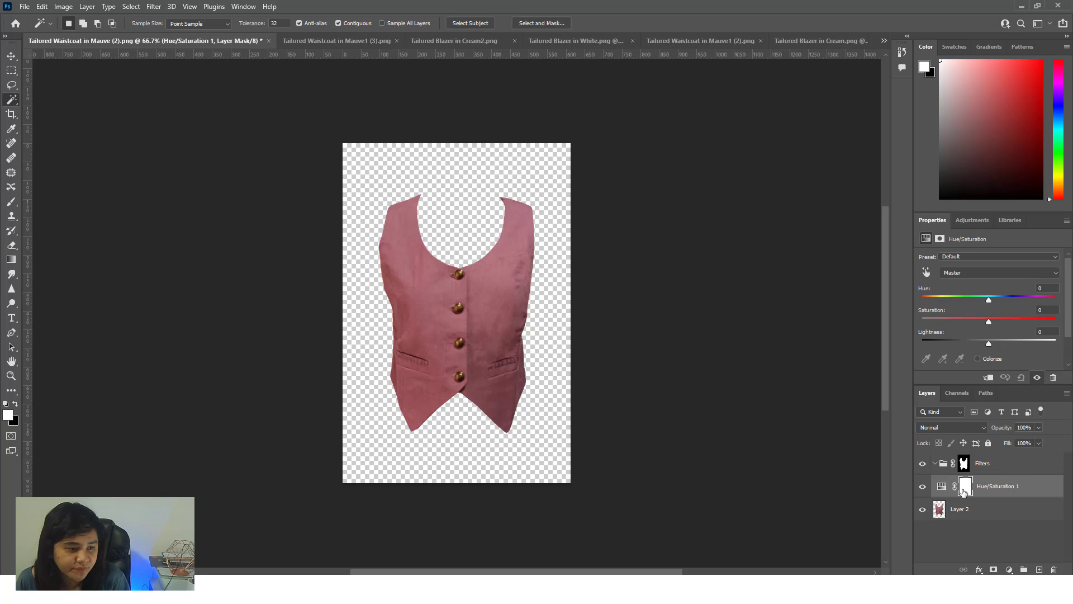
click(936, 464)
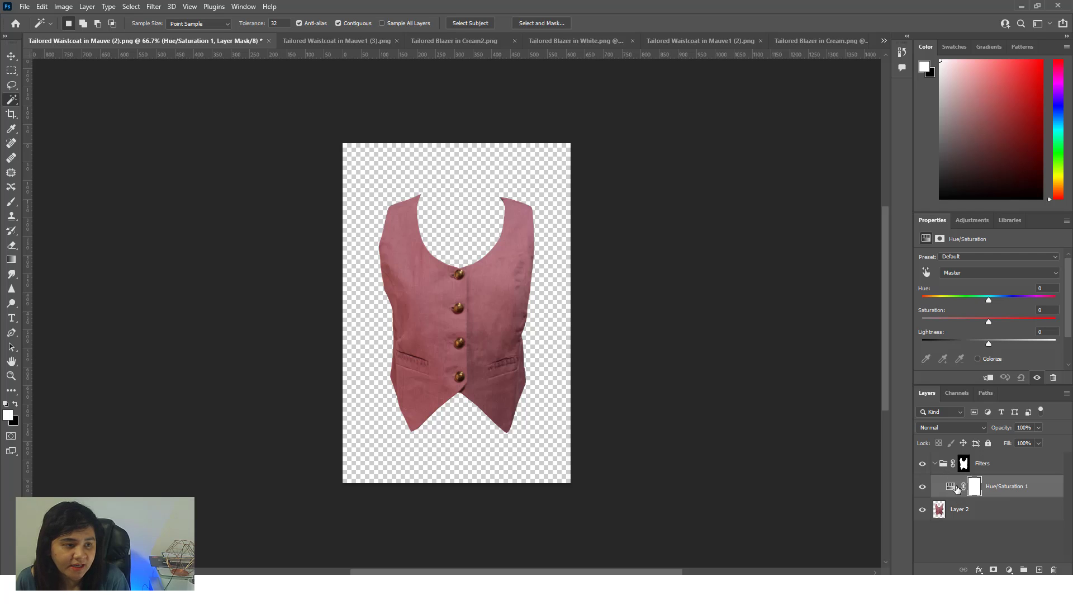
click(957, 489)
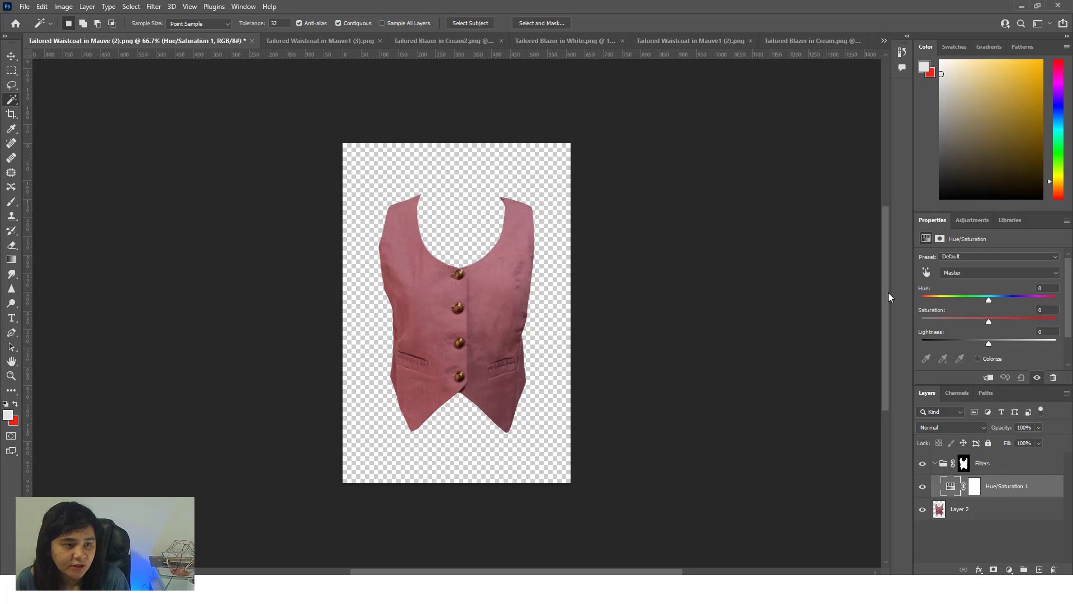
Sample the waistcoat fabric with the on-image adjustment tool and try a Reds saturation of +12
drag(892, 293, 783, 295)
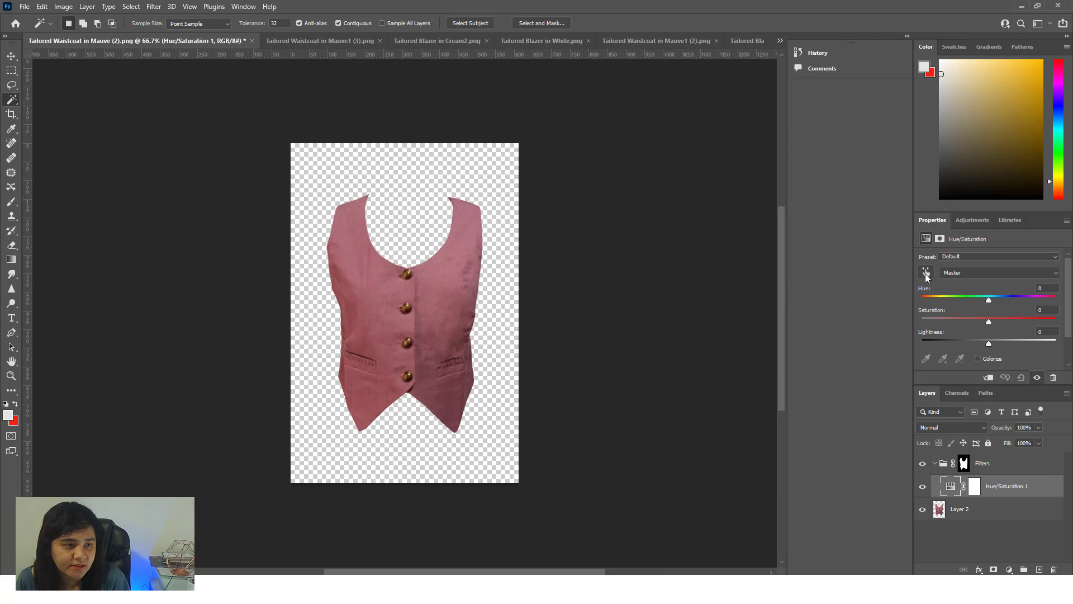
click(926, 272)
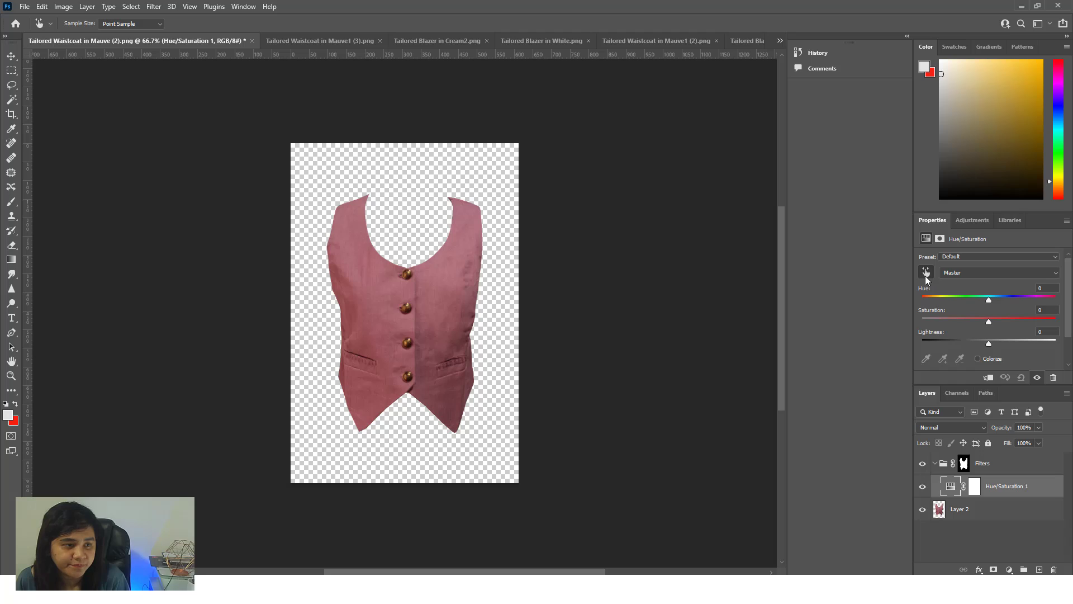
click(461, 224)
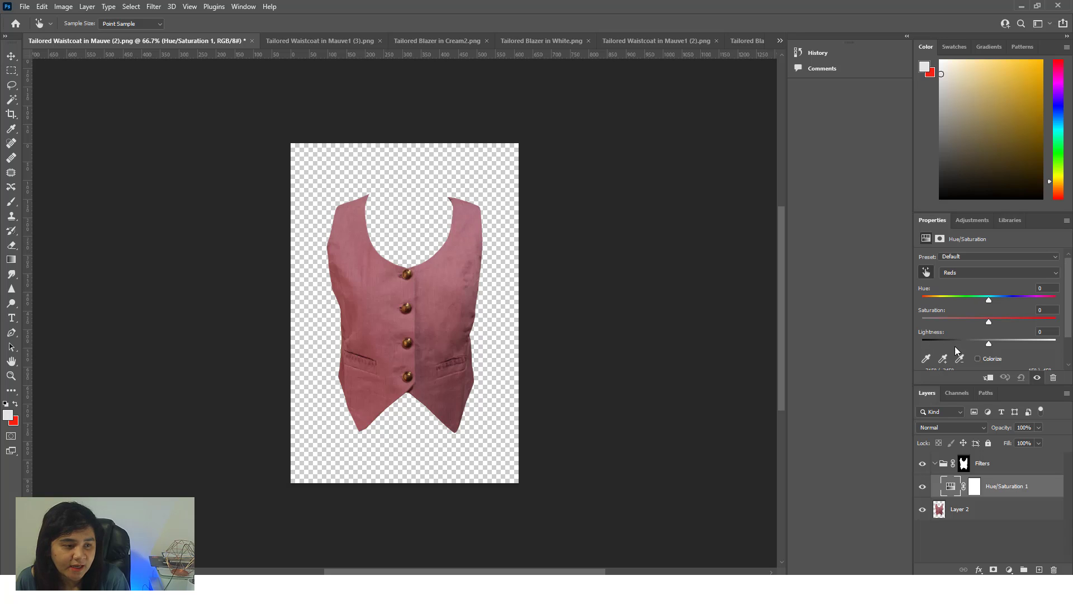
mouse_move(988, 322)
mouse_down()
mouse_move(961, 321)
mouse_move(1030, 323)
mouse_move(941, 322)
mouse_move(1040, 323)
mouse_move(962, 326)
mouse_move(1002, 328)
mouse_up()
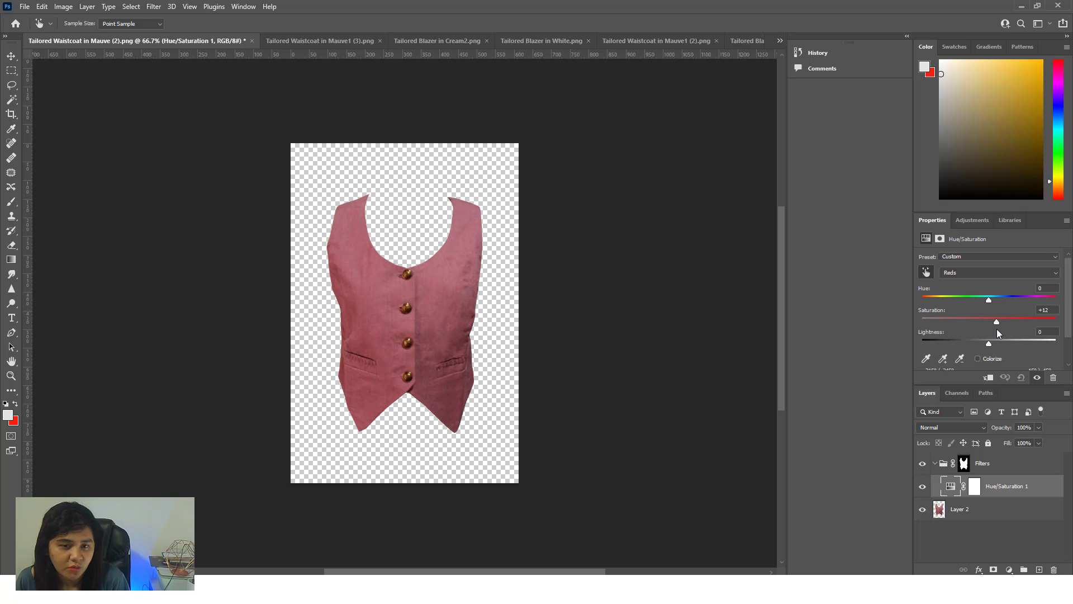
Add a white-filled layer beneath the waistcoat and a Curves adjustment layer above Hue/Saturation in the Filters group
click(1039, 570)
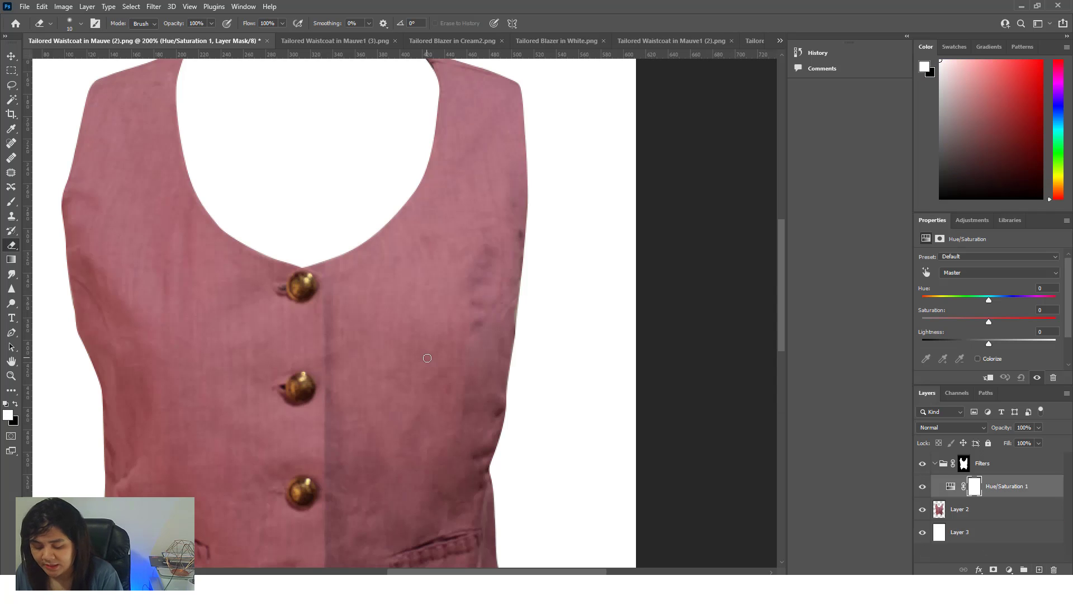
key(ctrl+minus)
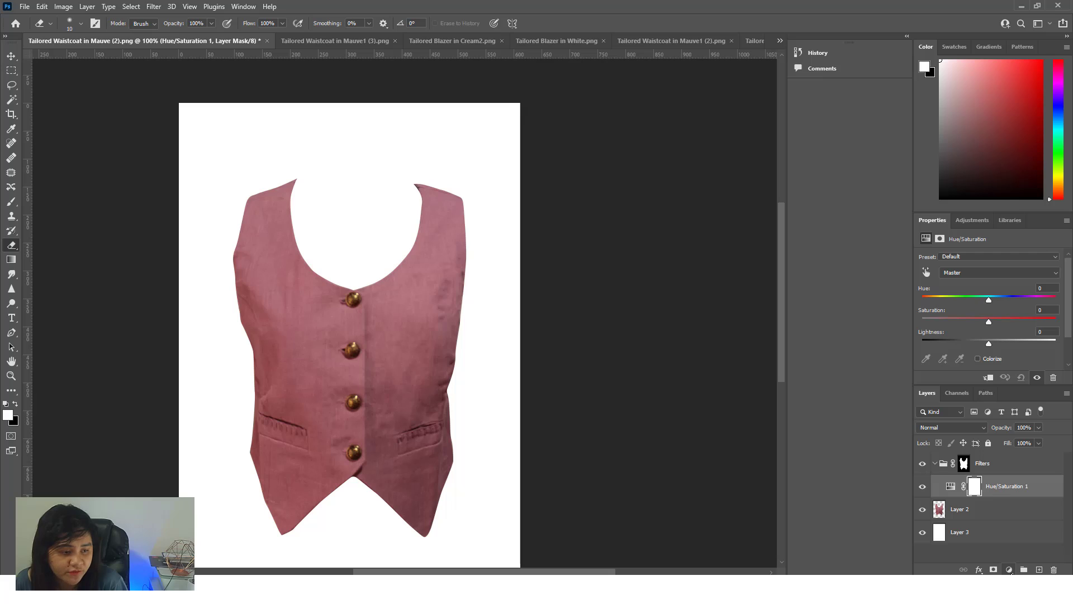
click(1009, 570)
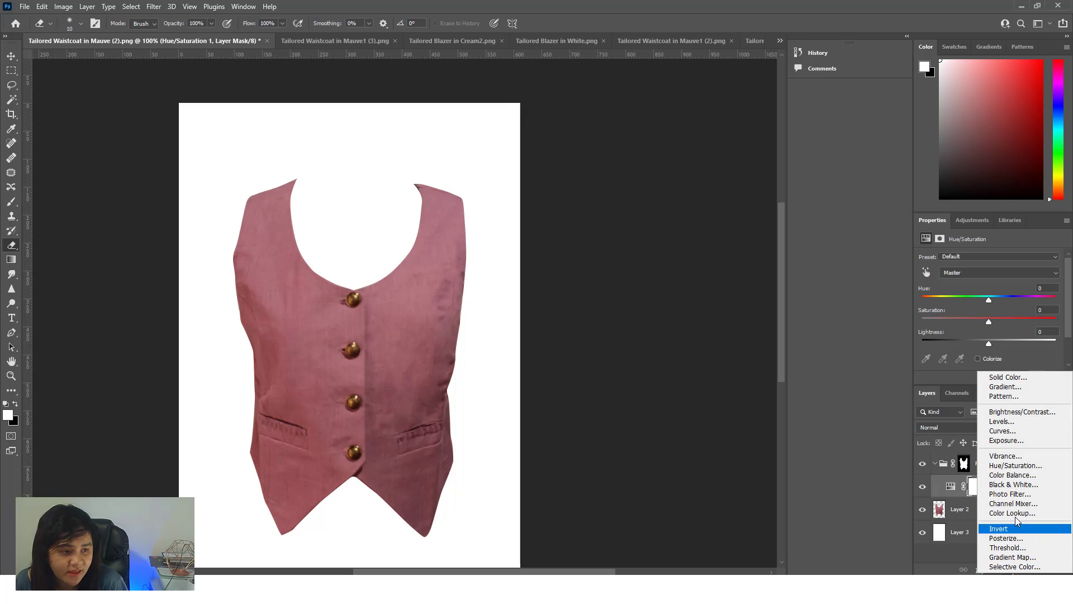
click(1018, 431)
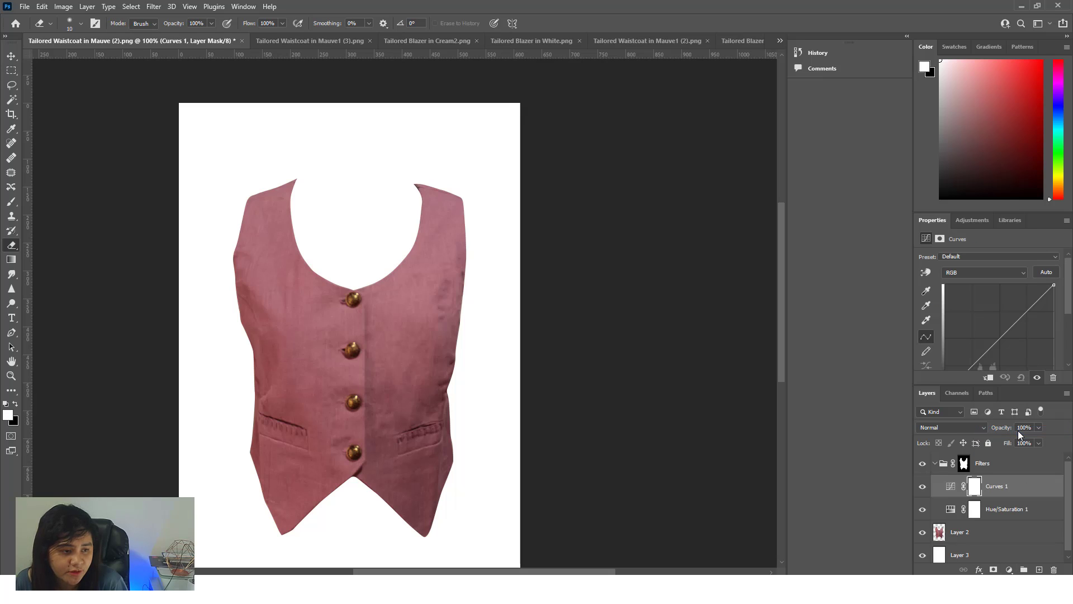
Set the Hue/Saturation layer's master saturation to -87 and lightness to +36
click(994, 513)
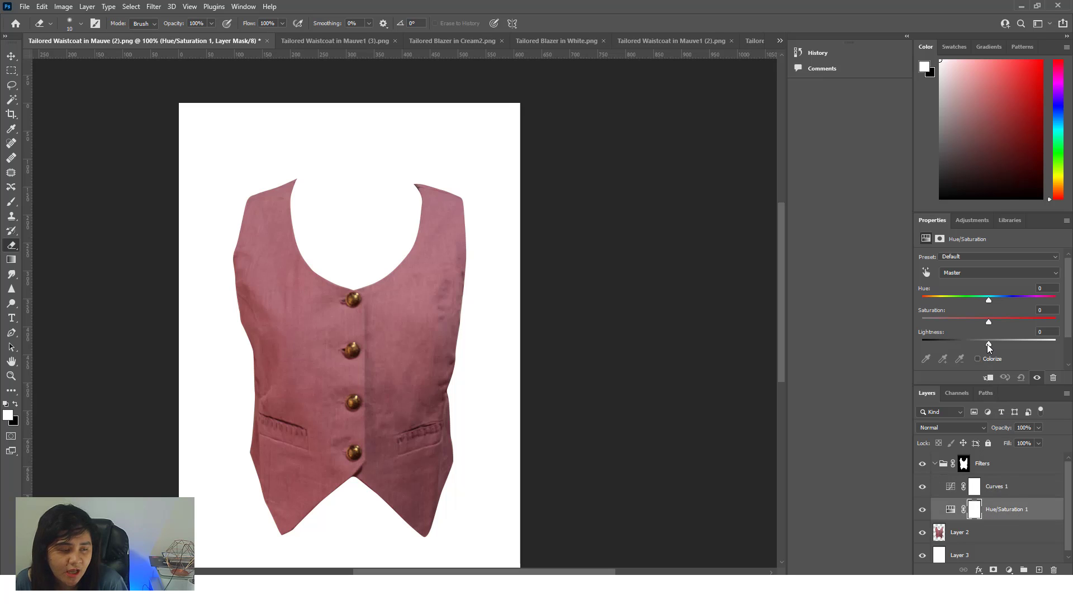
drag(987, 344, 1020, 344)
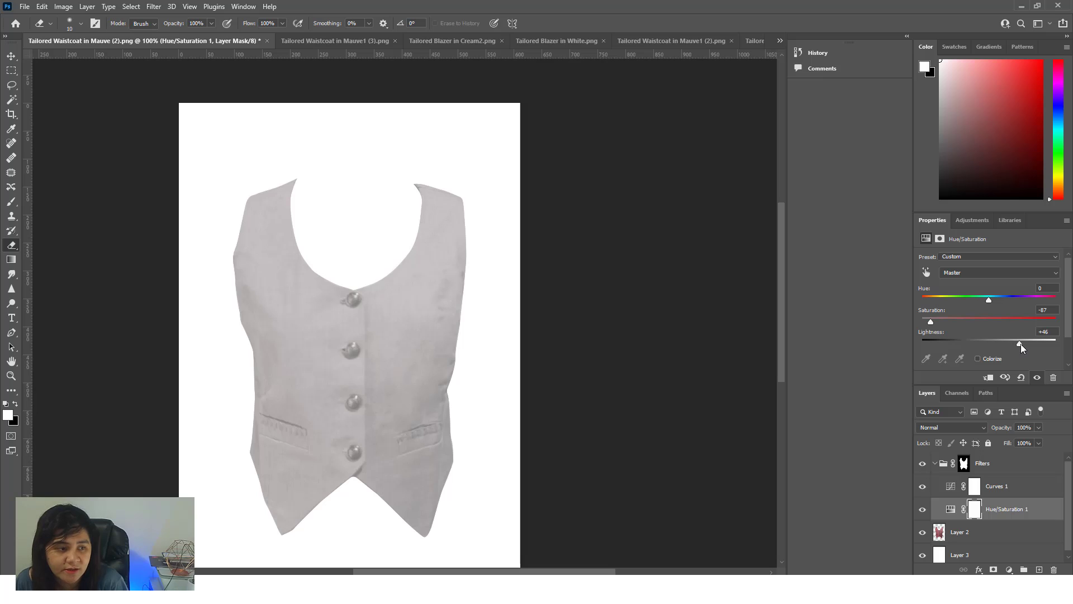
drag(1021, 344, 1028, 344)
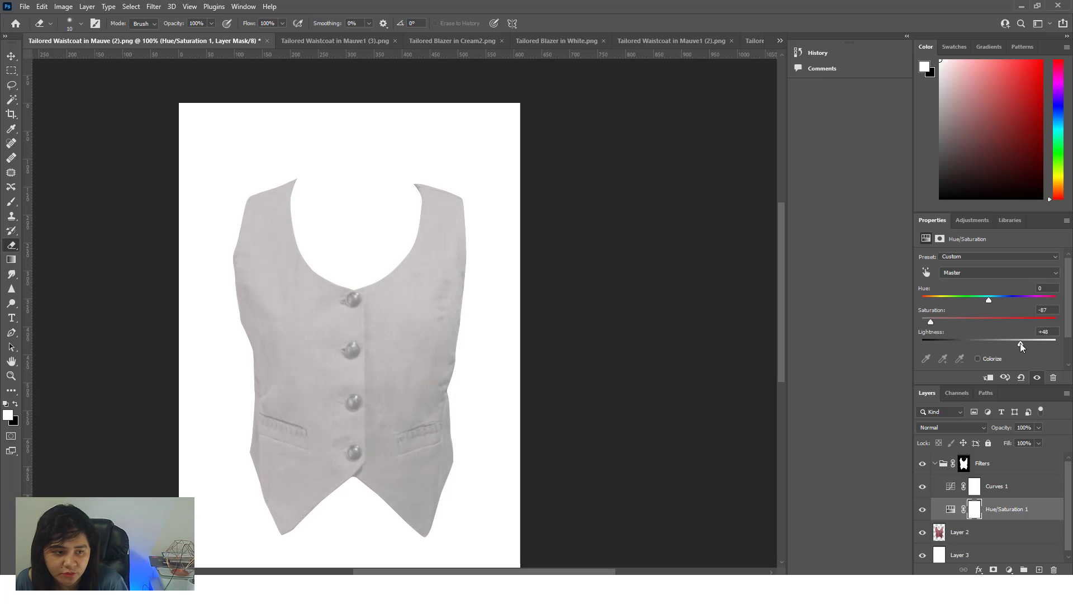
mouse_move(1018, 342)
mouse_down()
mouse_move(1004, 341)
mouse_move(1013, 341)
mouse_up()
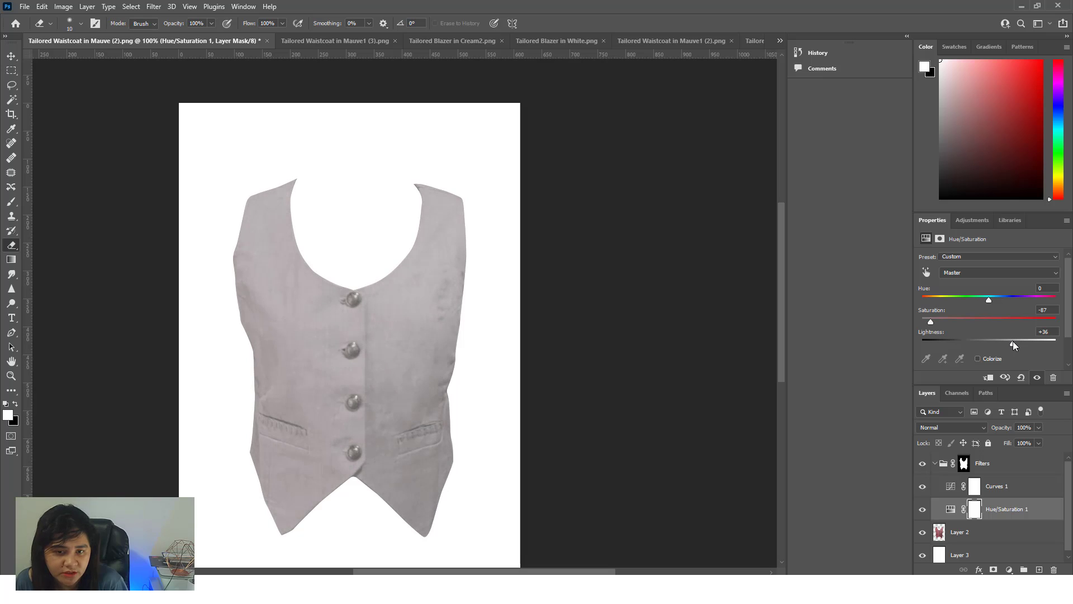
Raise the upper part of the RGB curve in the Curves layer to brighten the grey waistcoat to near white
click(974, 489)
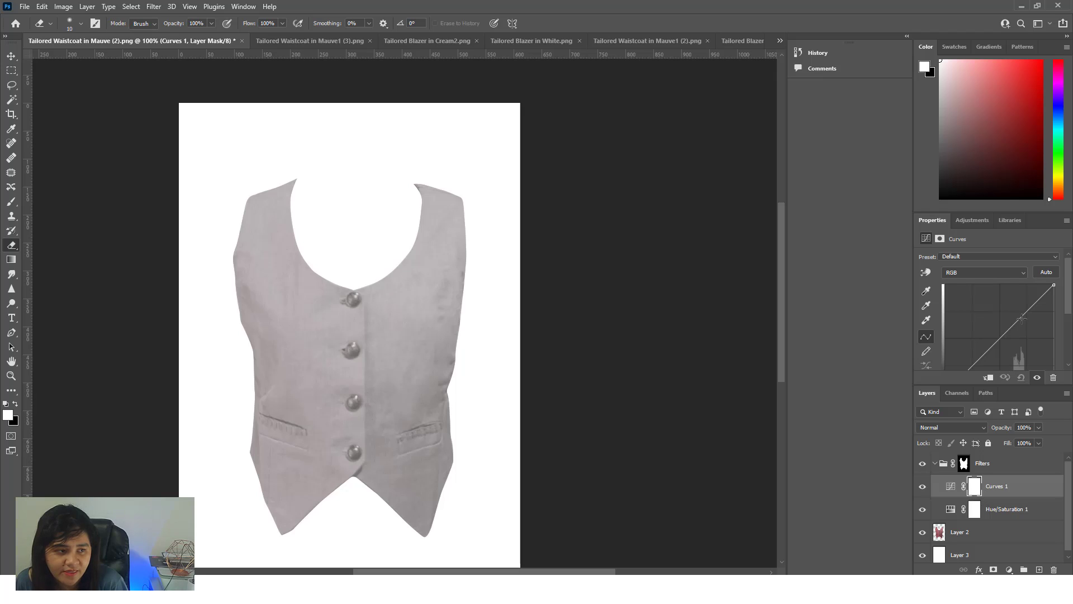
drag(1035, 305, 1020, 293)
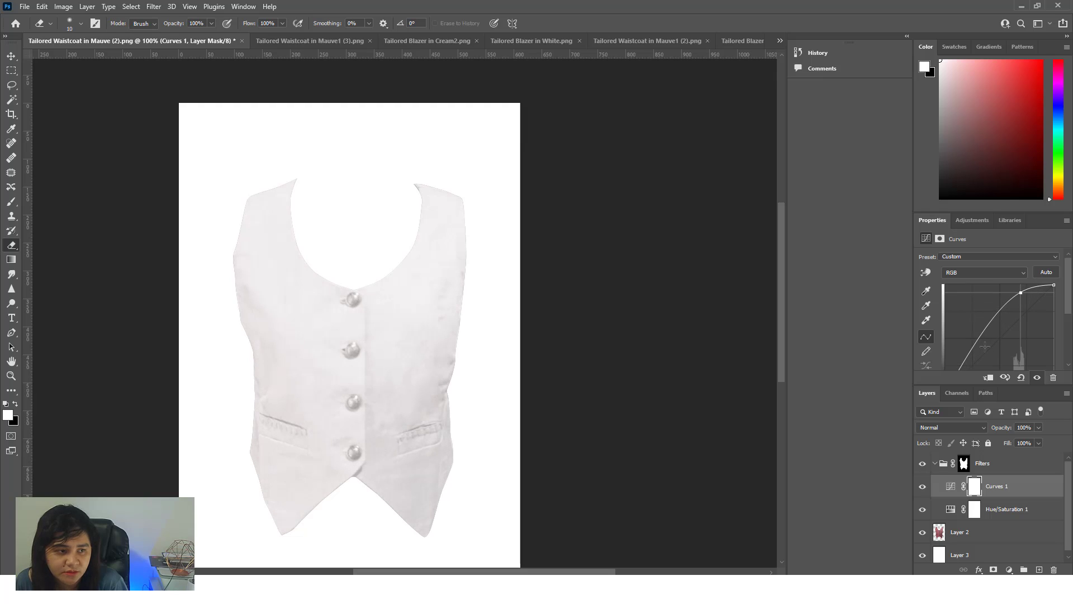
scroll(545, 379, down, 3)
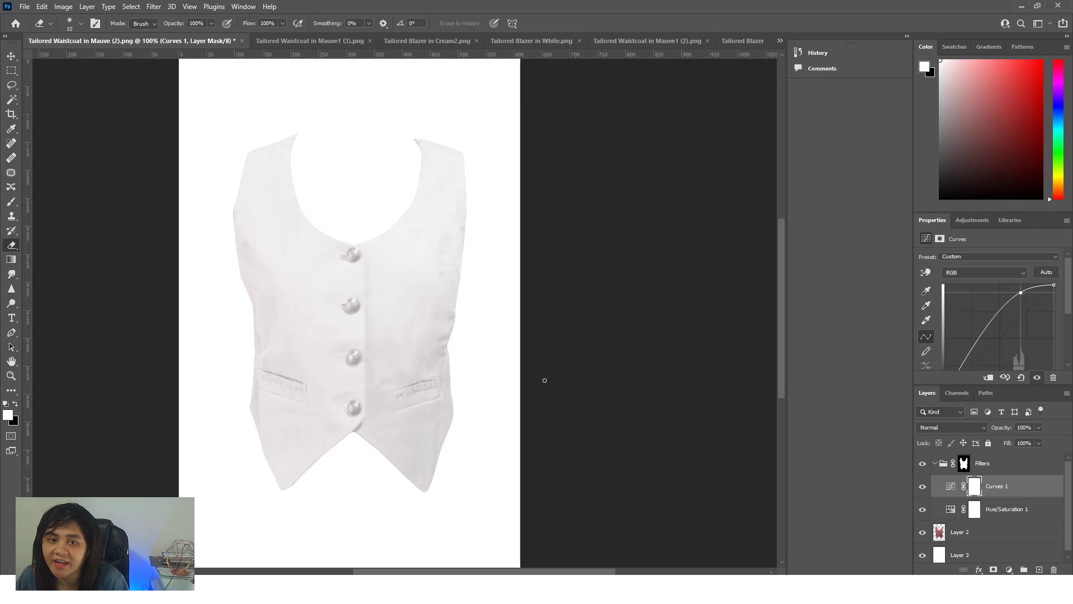
key(z)
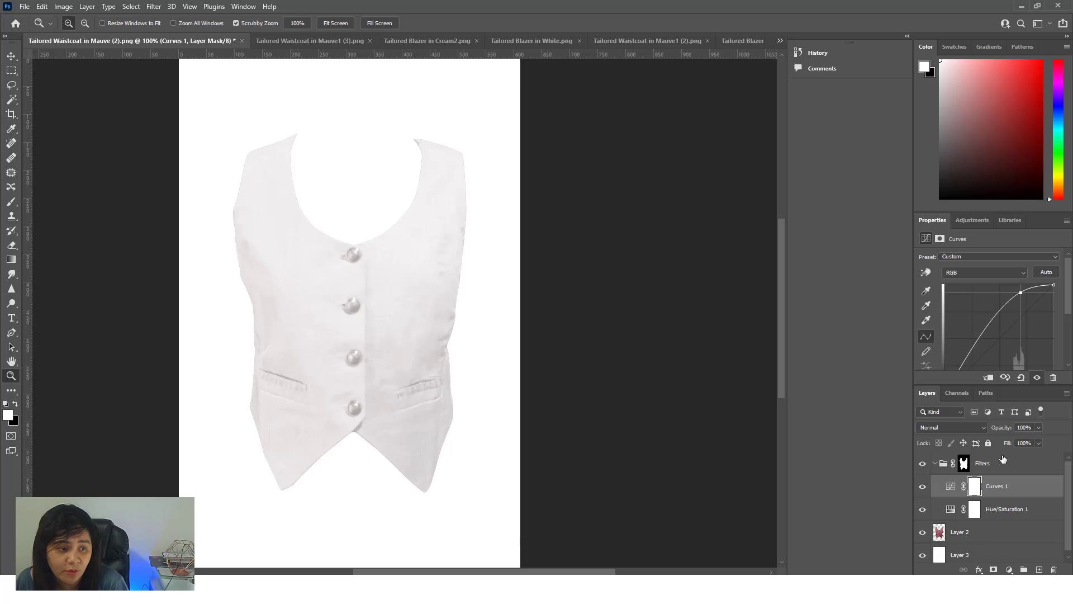
Erase the Filters group's mask over the top button with a 20 px Soft Round eraser to restore its original colour
click(975, 470)
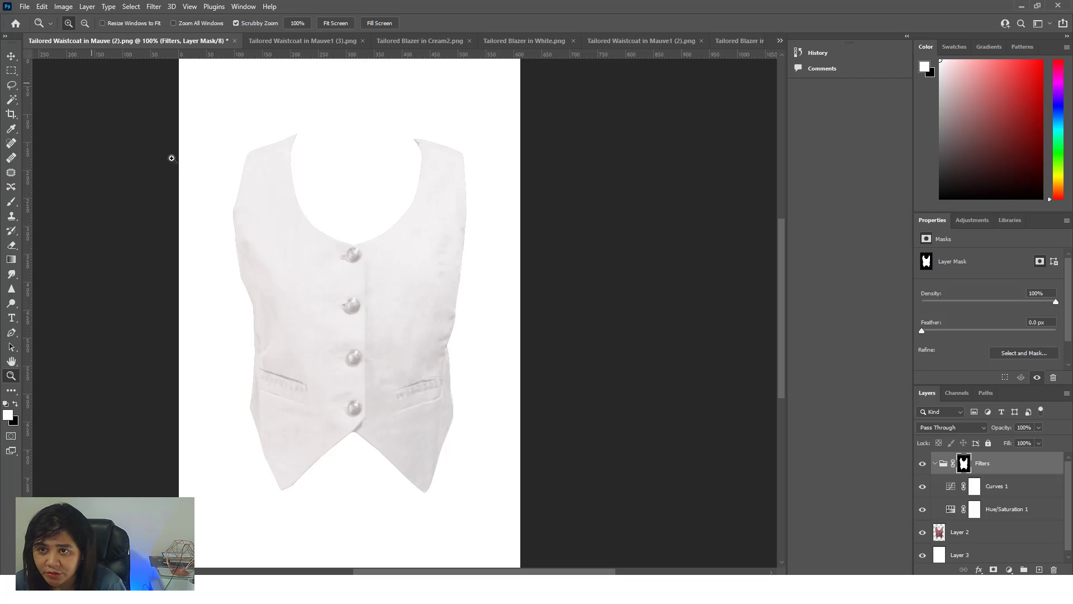
click(355, 256)
click(448, 292)
scroll(434, 307, down, 1)
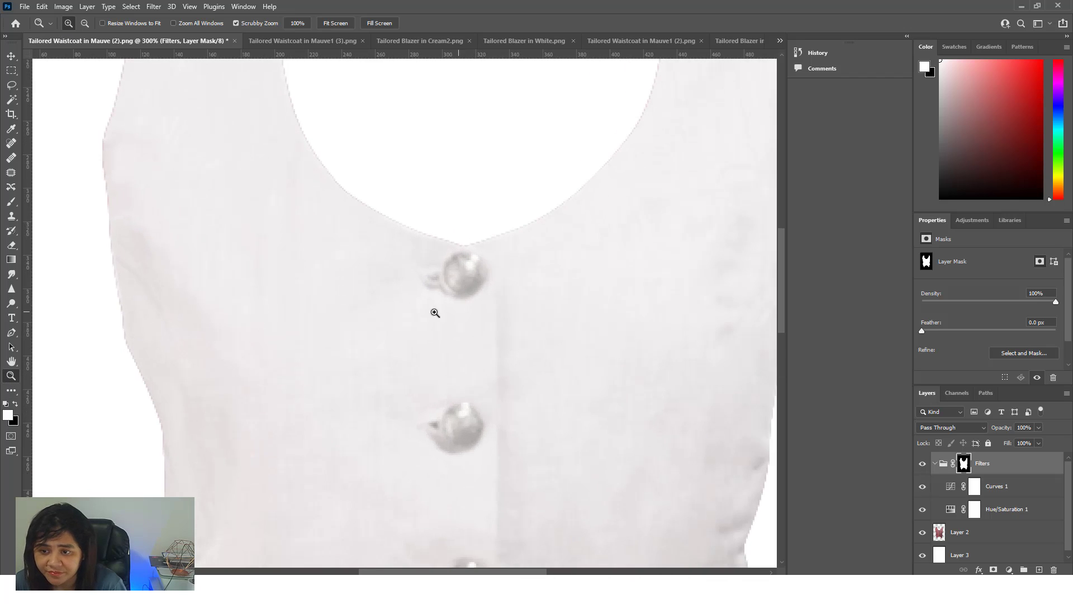
click(11, 251)
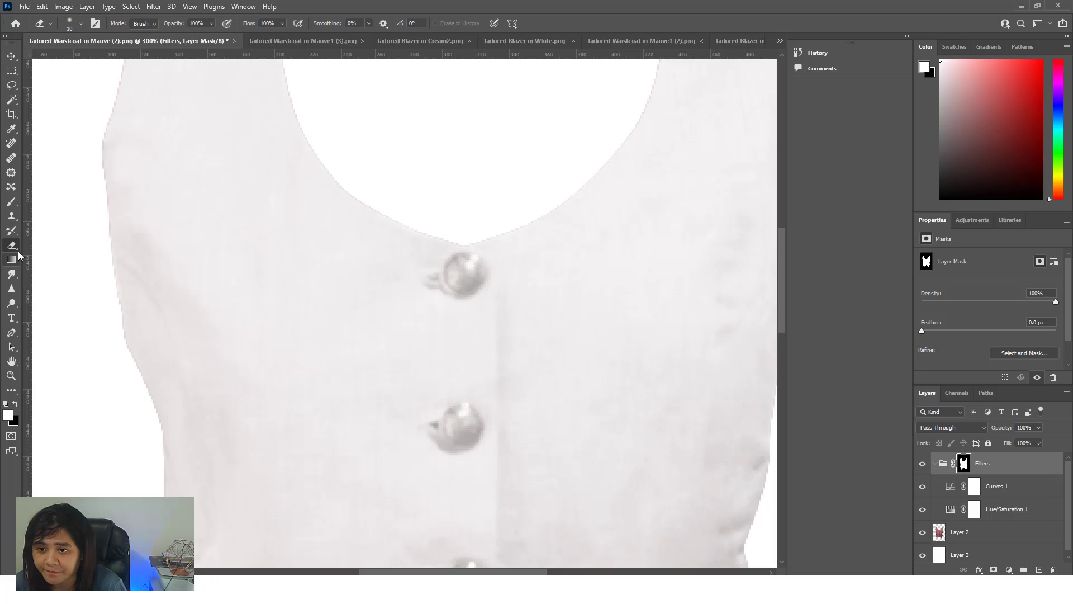
click(81, 23)
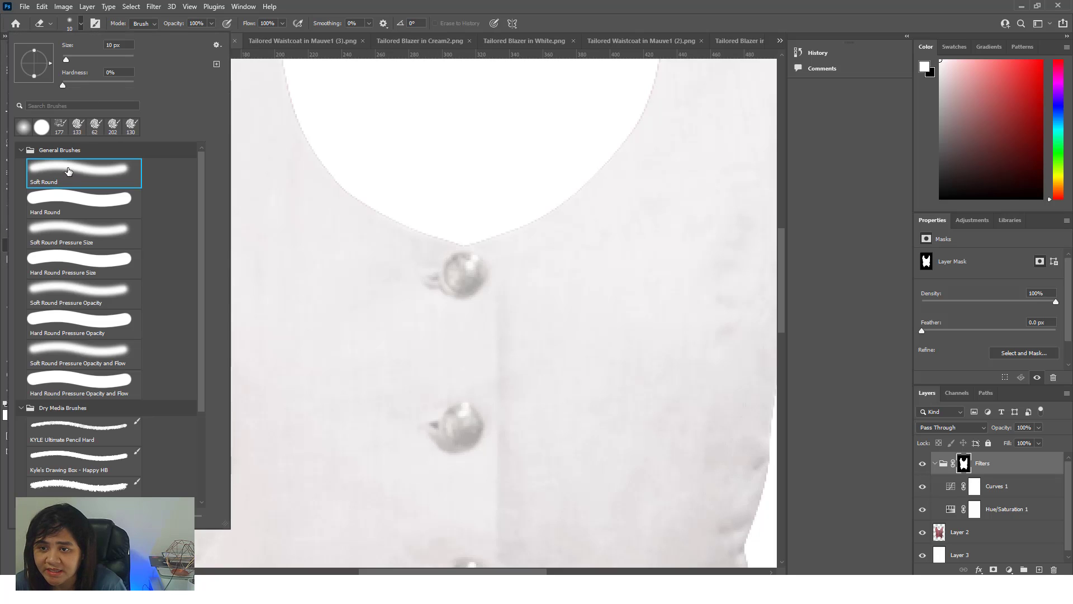
drag(67, 60, 70, 58)
mouse_move(460, 268)
mouse_down()
mouse_move(460, 279)
mouse_move(473, 267)
mouse_move(455, 285)
mouse_move(475, 272)
mouse_up()
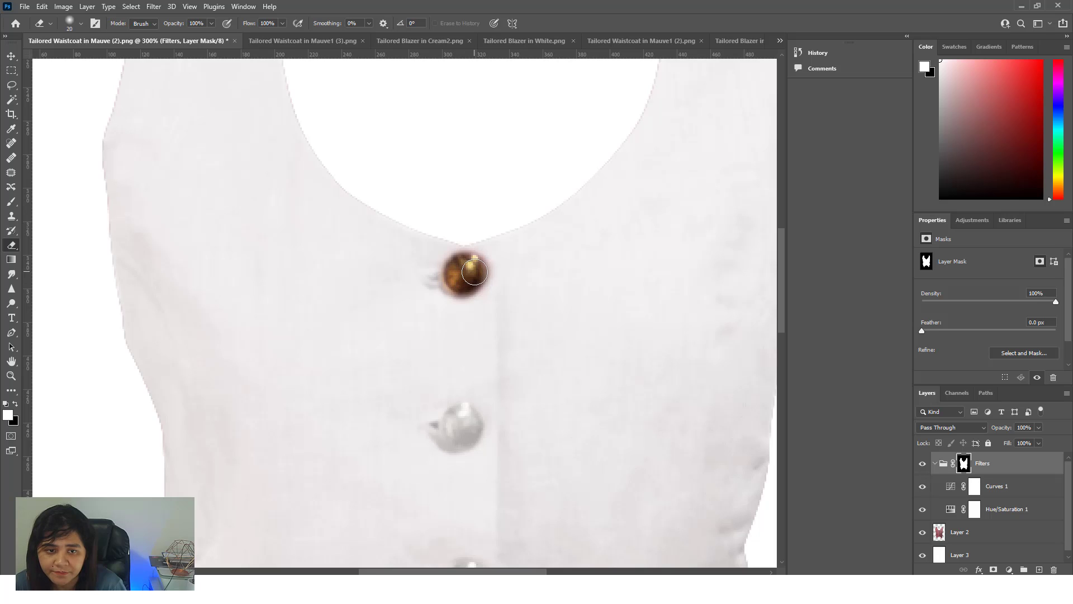
Erase the Filters mask over the remaining three buttons to restore their original gold-brown colour
scroll(447, 386, down, 2)
drag(461, 407, 464, 397)
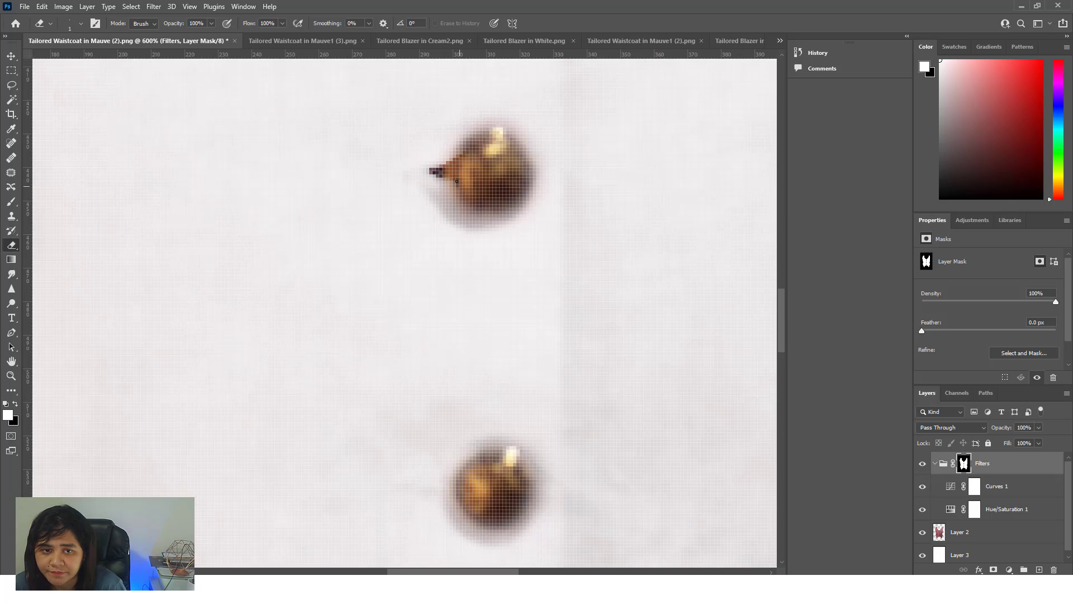
scroll(463, 186, down, 3)
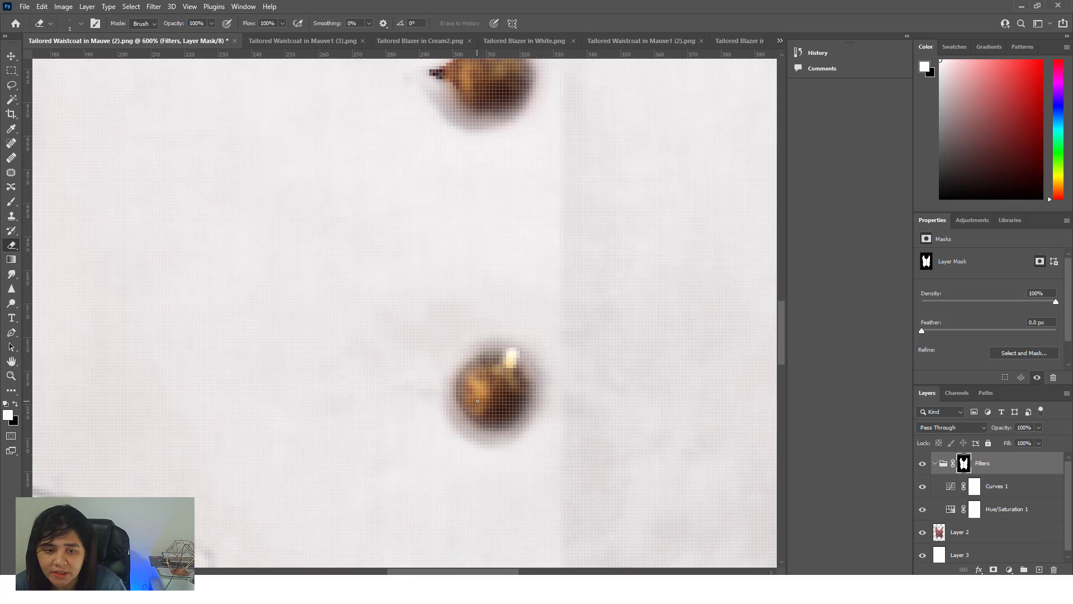
scroll(481, 402, down, 2)
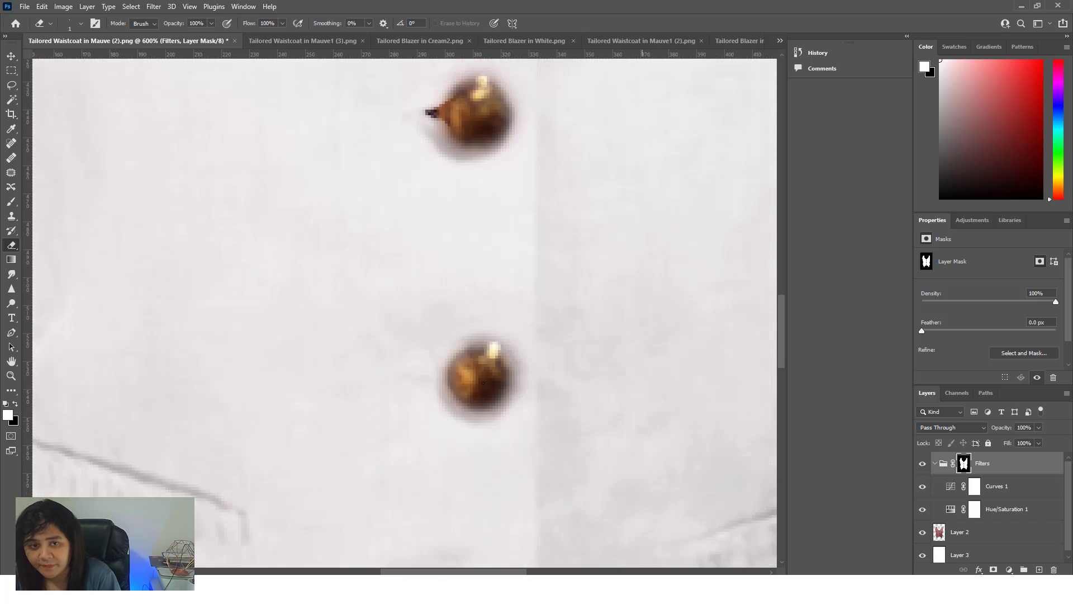
scroll(483, 383, down, 3)
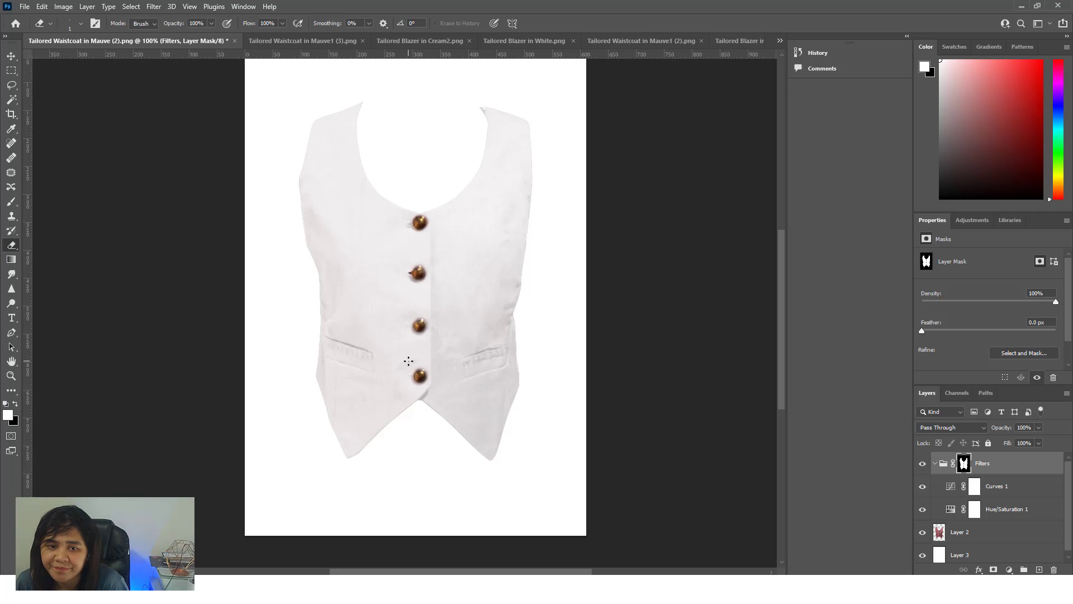
Lower the Hue/Saturation layer's lightness to about +12 to bring back fabric detail
click(996, 513)
drag(1013, 345, 1001, 344)
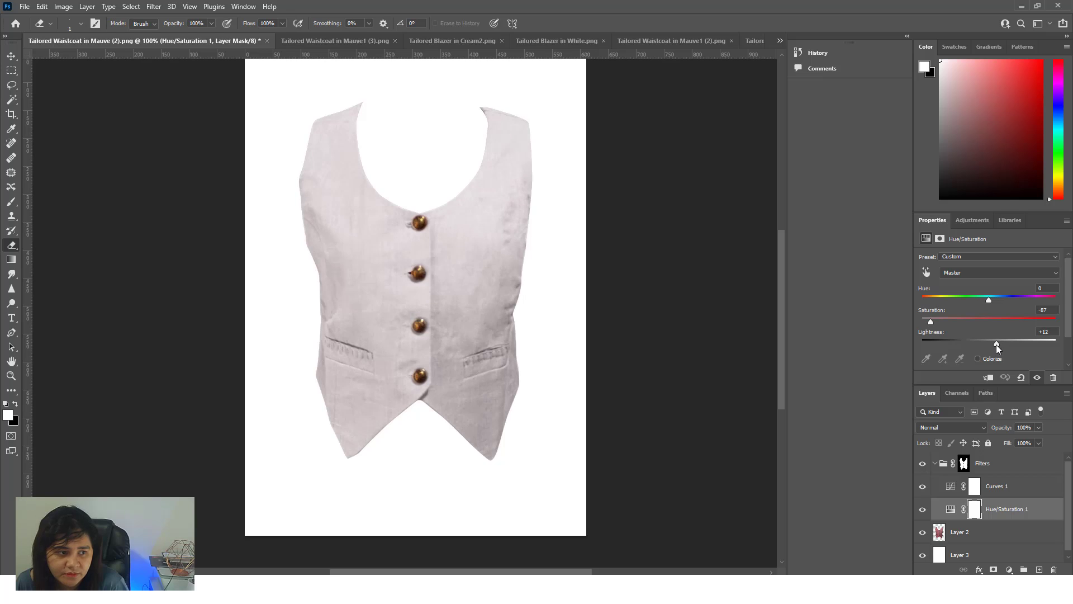
drag(996, 344, 995, 344)
Reshape the RGB curve of the Curves layer with additional points, lifting the shadows and midtones to whiten the waistcoat
click(988, 487)
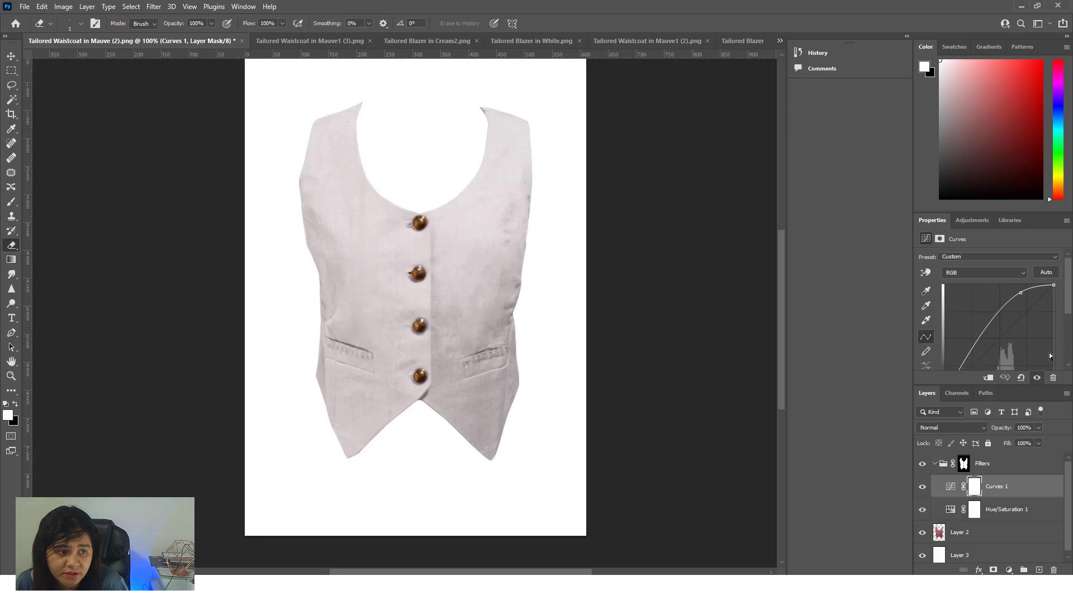
mouse_move(976, 342)
mouse_down()
mouse_move(976, 351)
mouse_move(966, 339)
mouse_up()
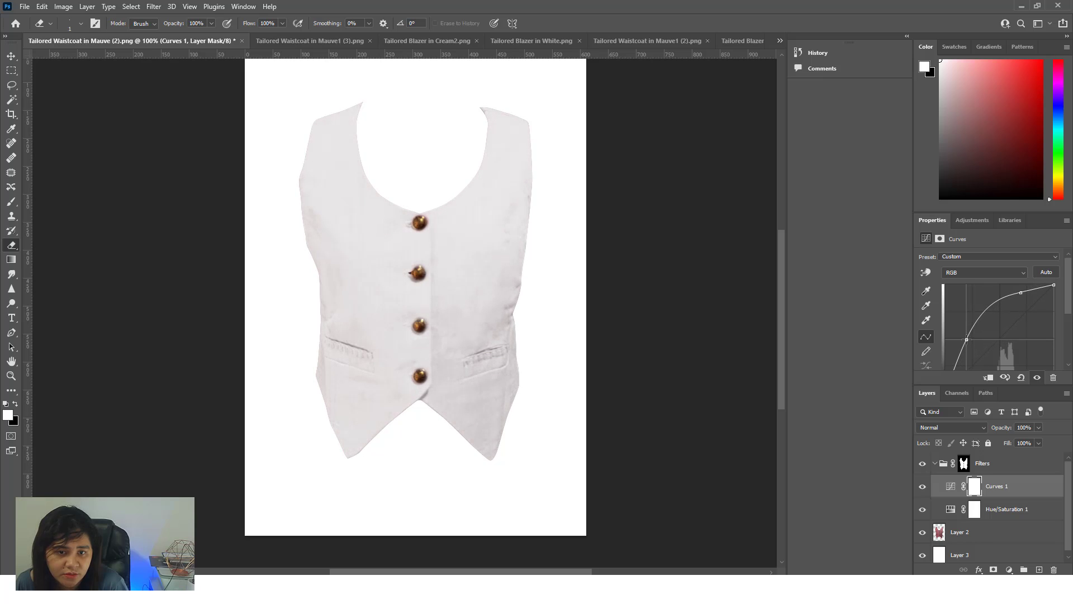
drag(1019, 293, 964, 343)
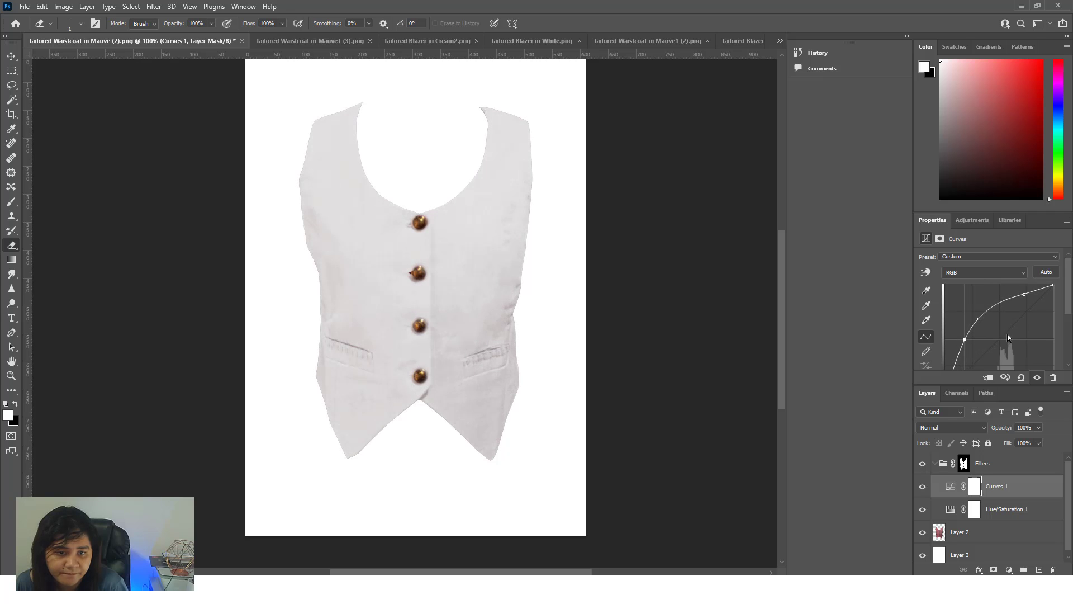
mouse_move(1024, 297)
mouse_down()
mouse_move(1003, 320)
mouse_move(993, 312)
mouse_move(1038, 296)
mouse_move(1016, 294)
mouse_move(1000, 317)
mouse_move(987, 310)
mouse_up()
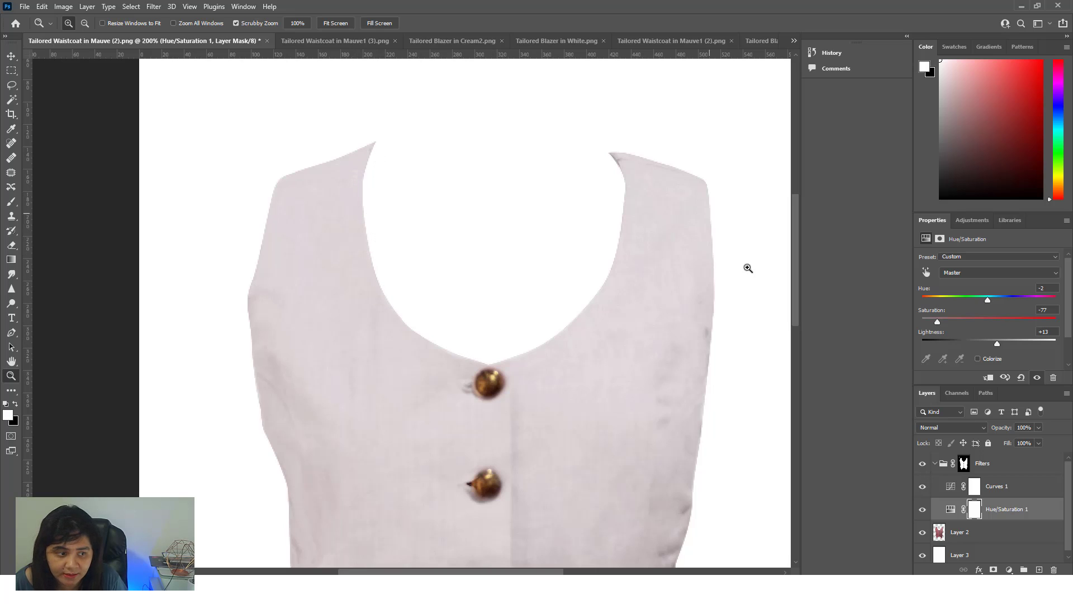
Select the Filters group's mask for brushing and examine the waistcoat's edges and buttons from the shoulders down to the hem
click(966, 464)
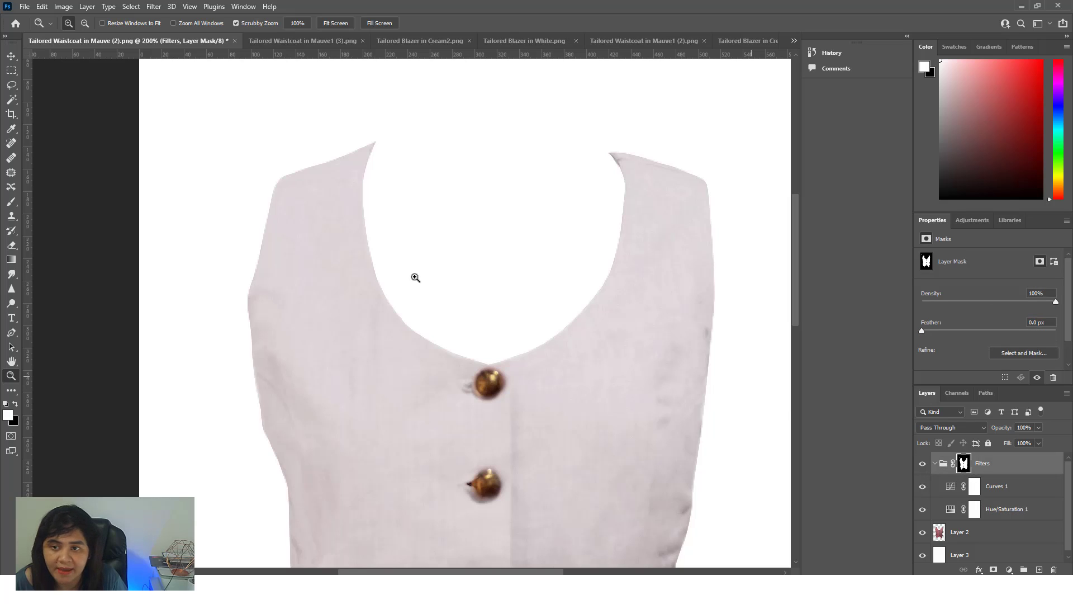
click(12, 205)
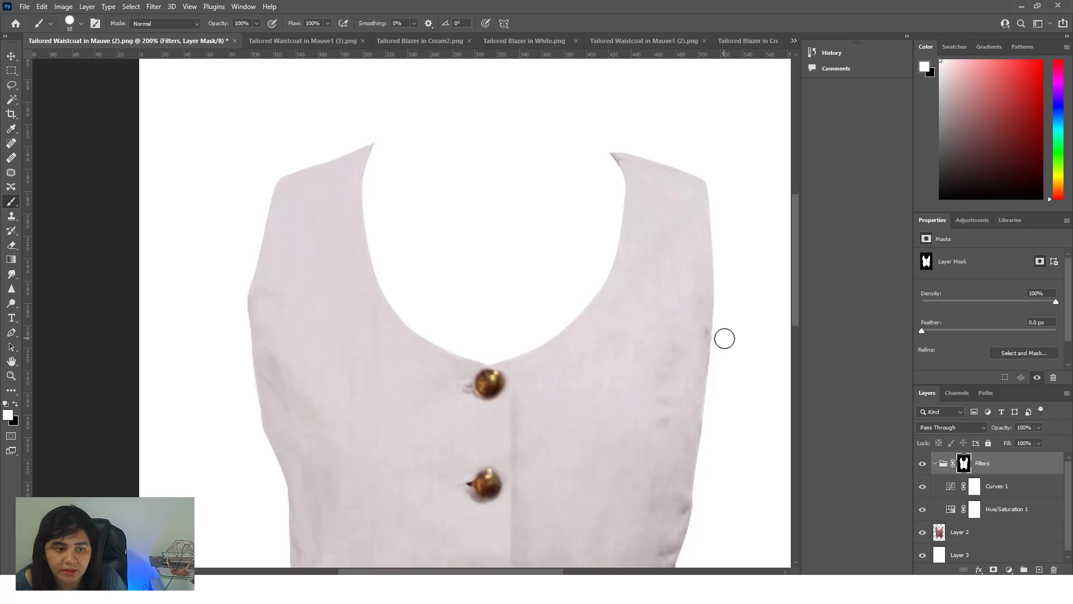
scroll(721, 324, down, 2)
scroll(693, 391, down, 2)
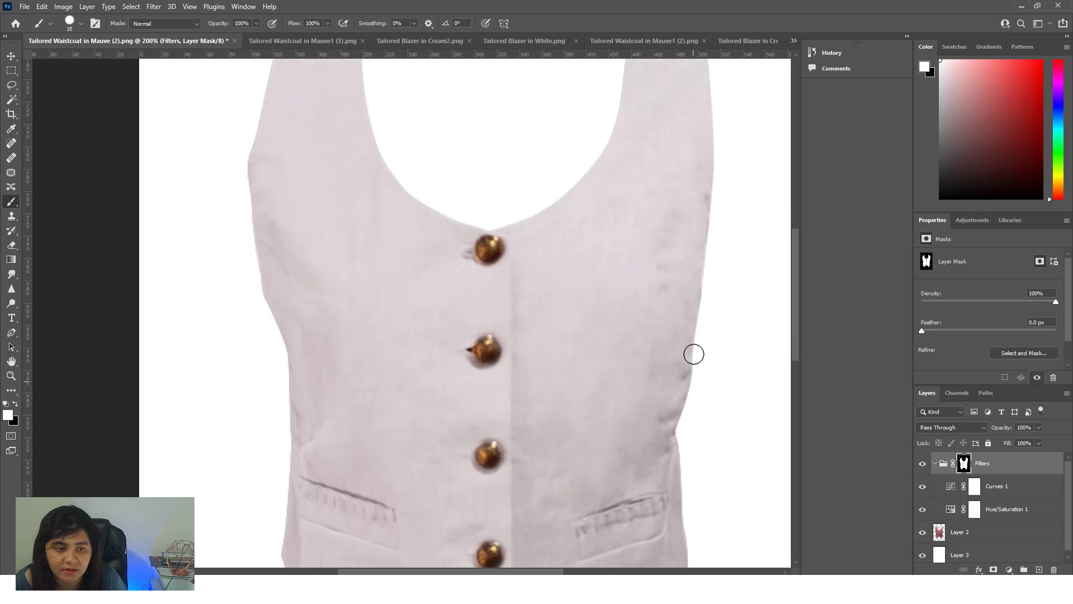
scroll(675, 437, down, 2)
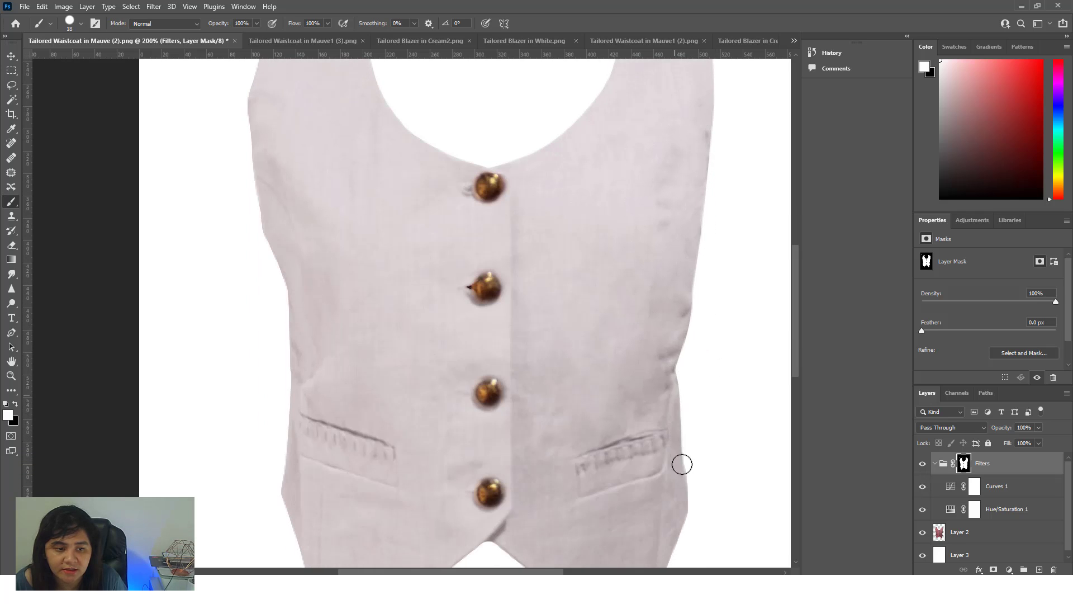
scroll(694, 487, down, 2)
scroll(674, 482, down, 2)
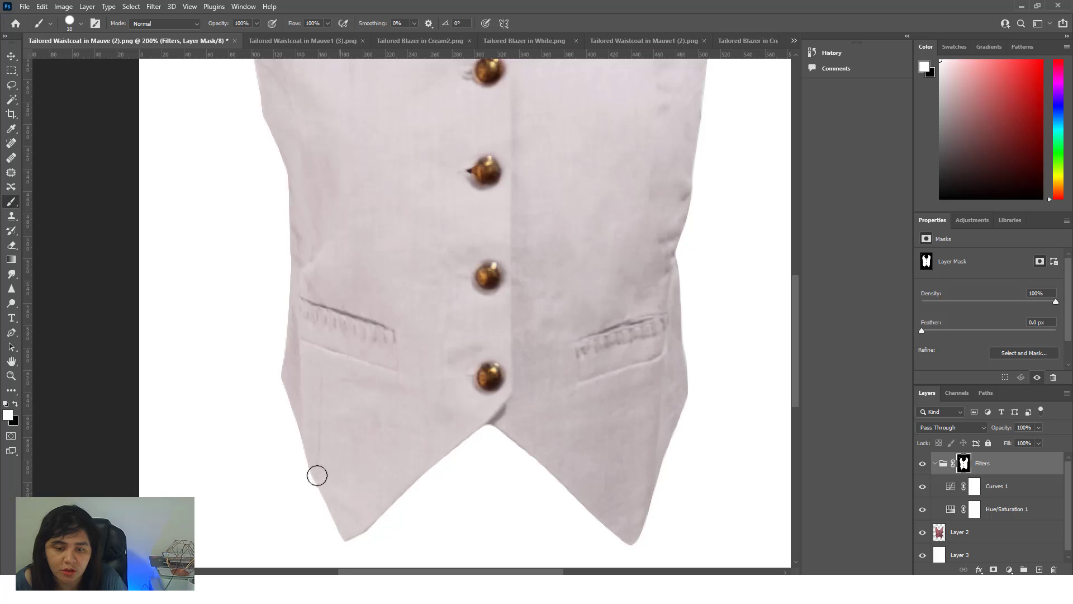
scroll(271, 355, up, 3)
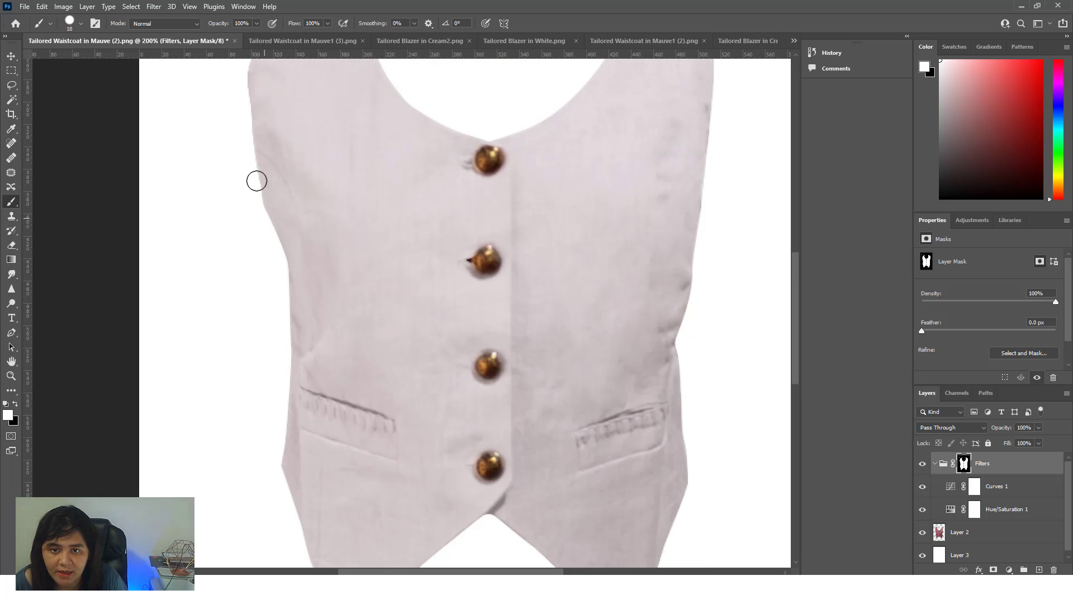
scroll(249, 273, up, 3)
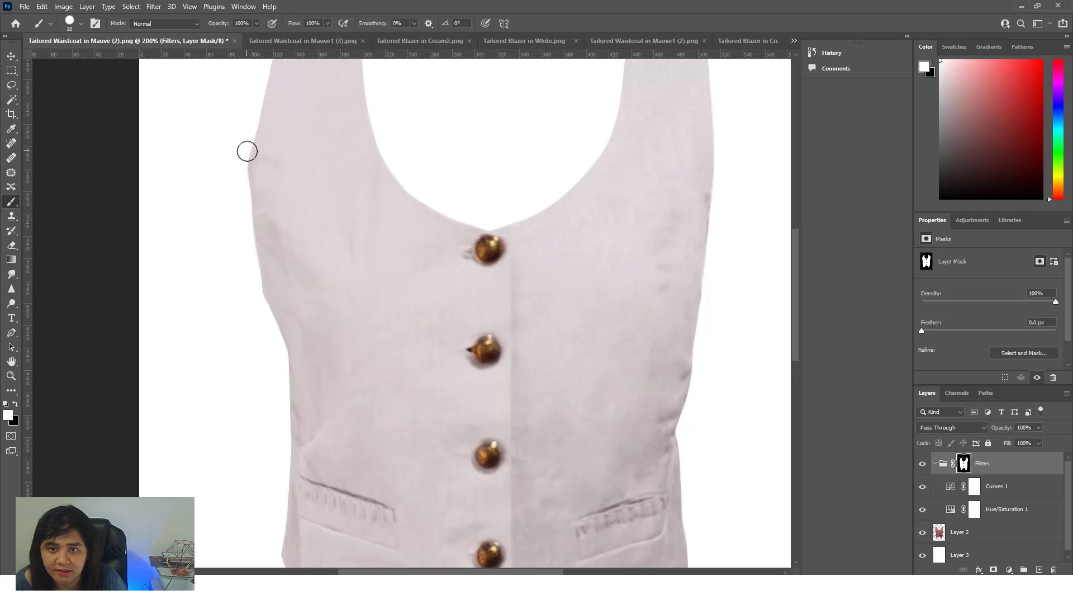
scroll(235, 278, up, 3)
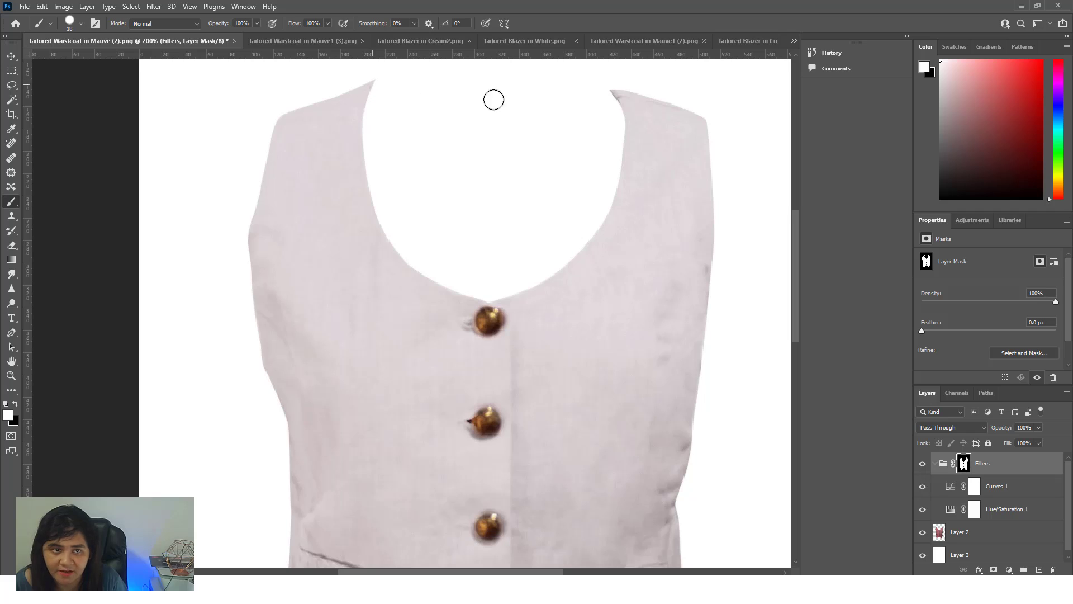
scroll(496, 290, down, 2)
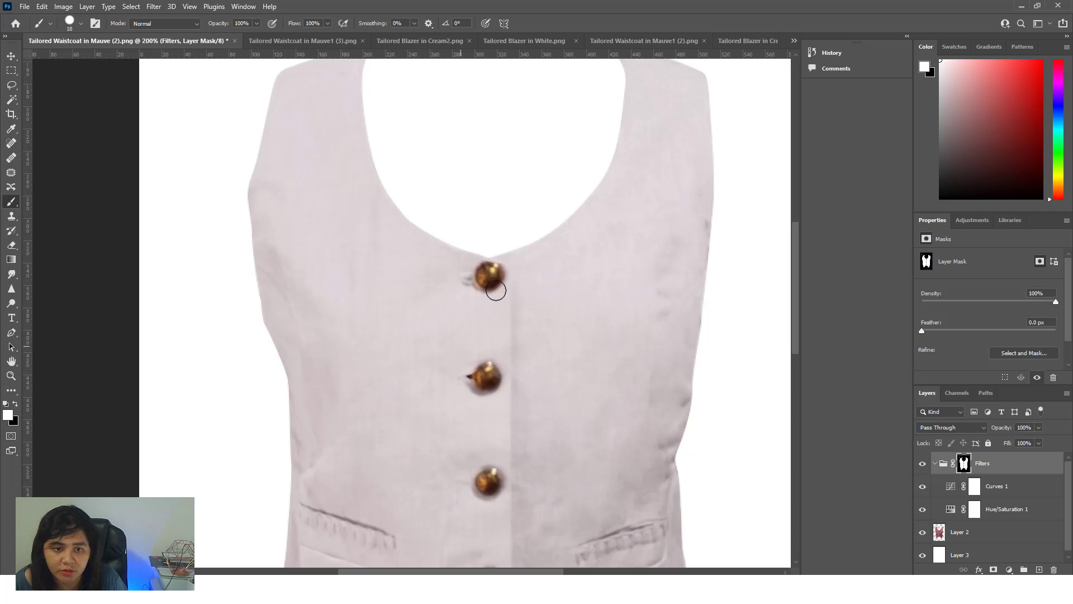
Erase the Filters mask around the top button's rim with a 7 px Soft Round eraser to restore its original colour
click(10, 379)
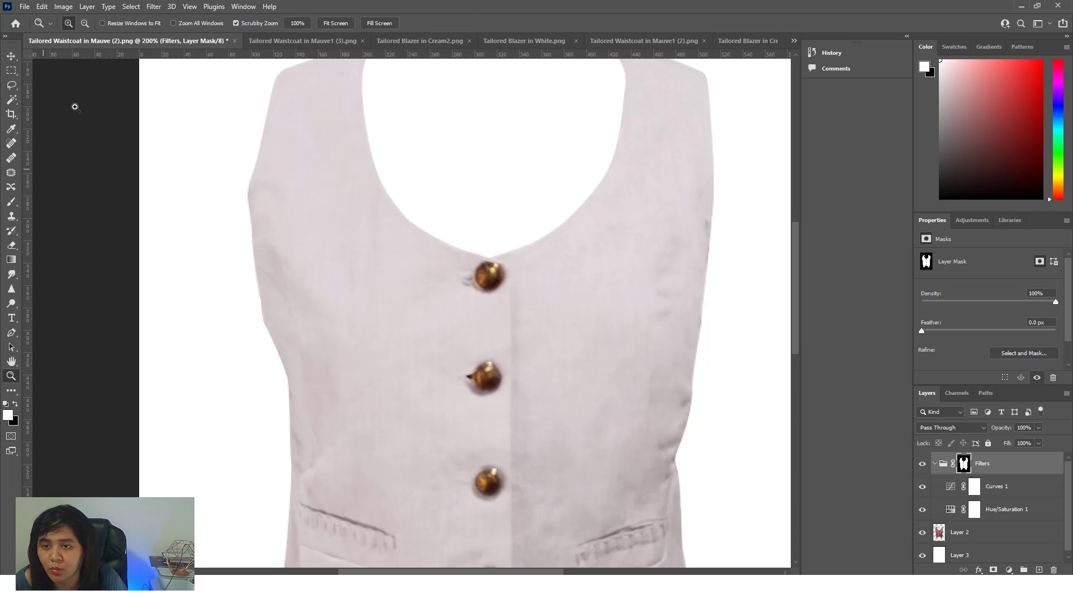
click(536, 271)
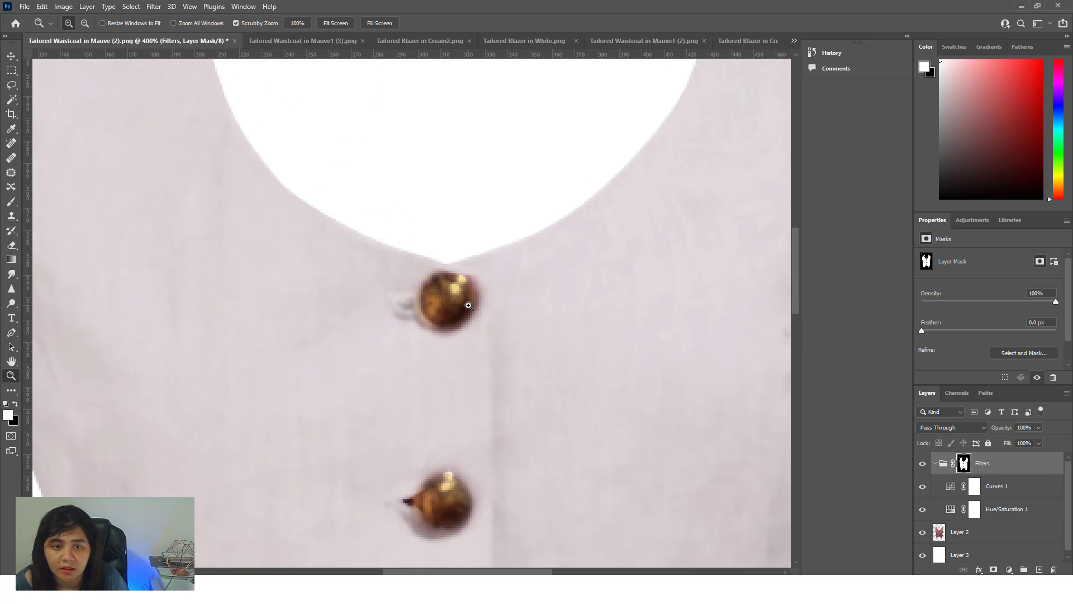
click(511, 309)
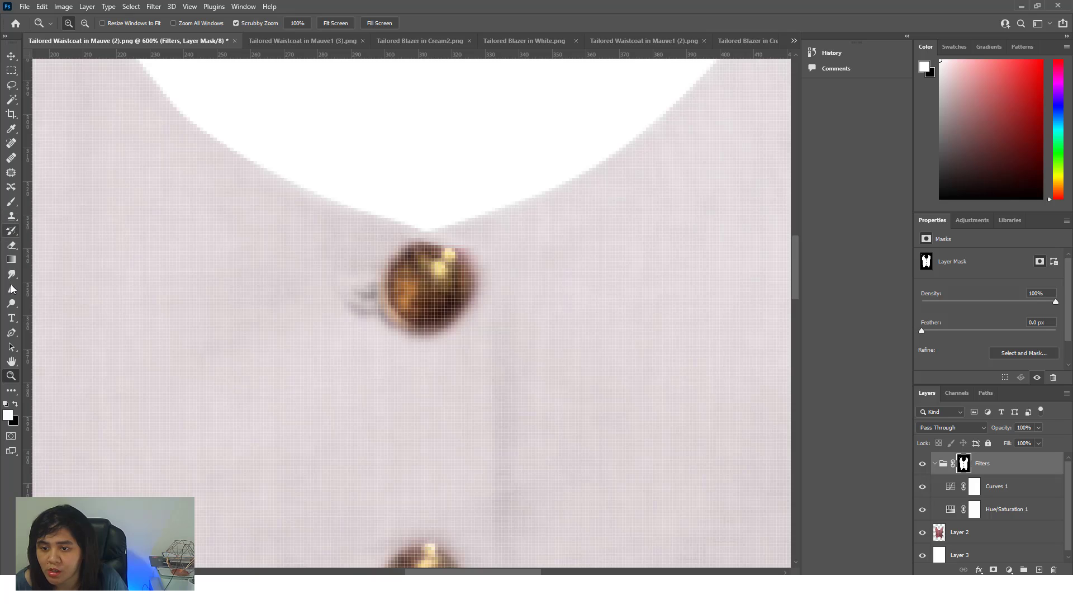
click(11, 247)
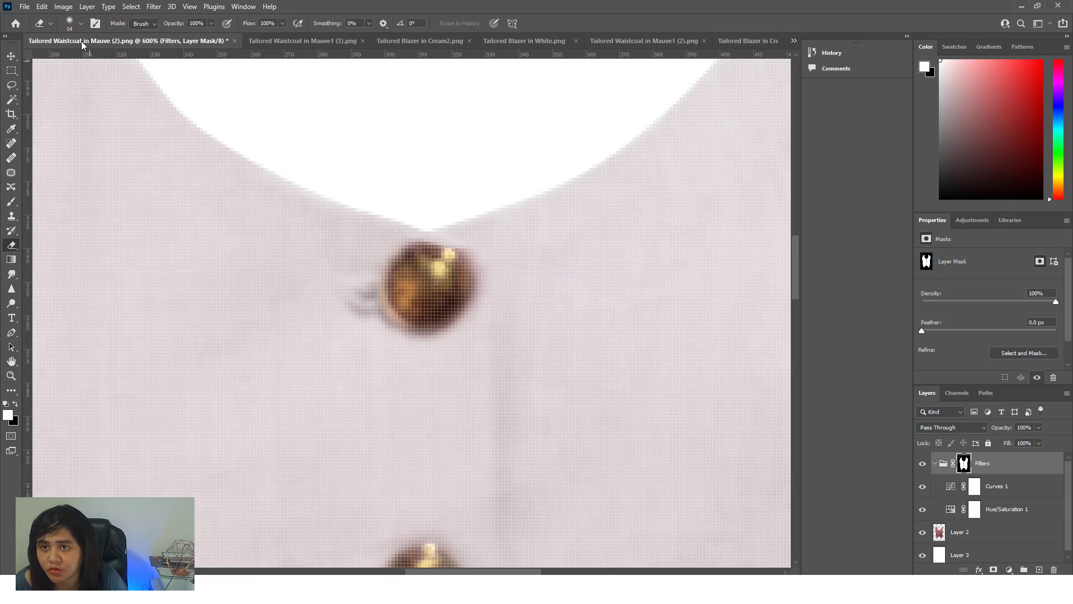
click(81, 23)
drag(67, 62, 65, 61)
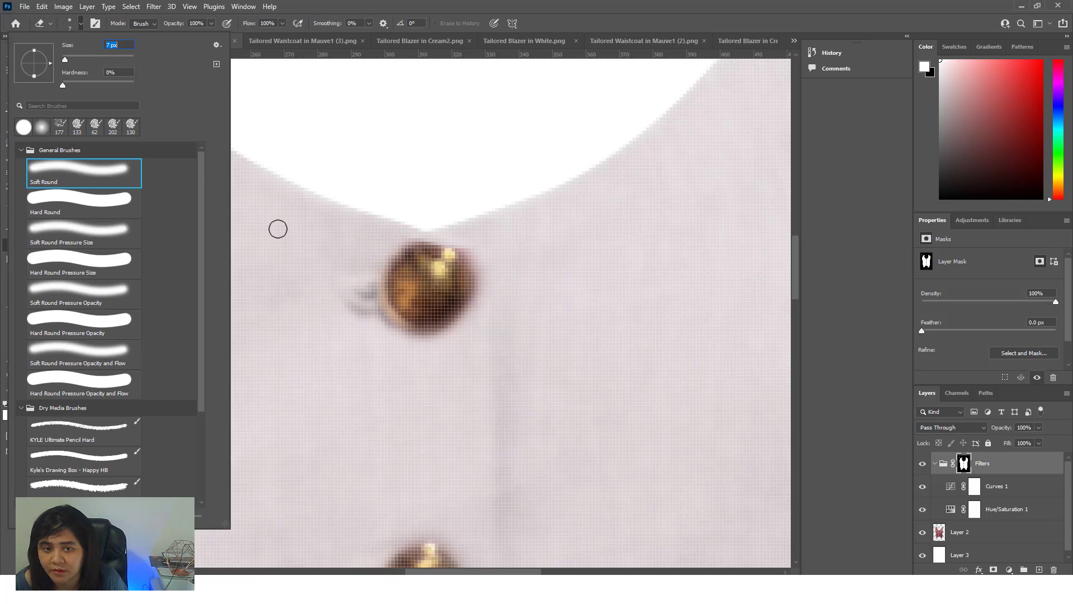
click(453, 268)
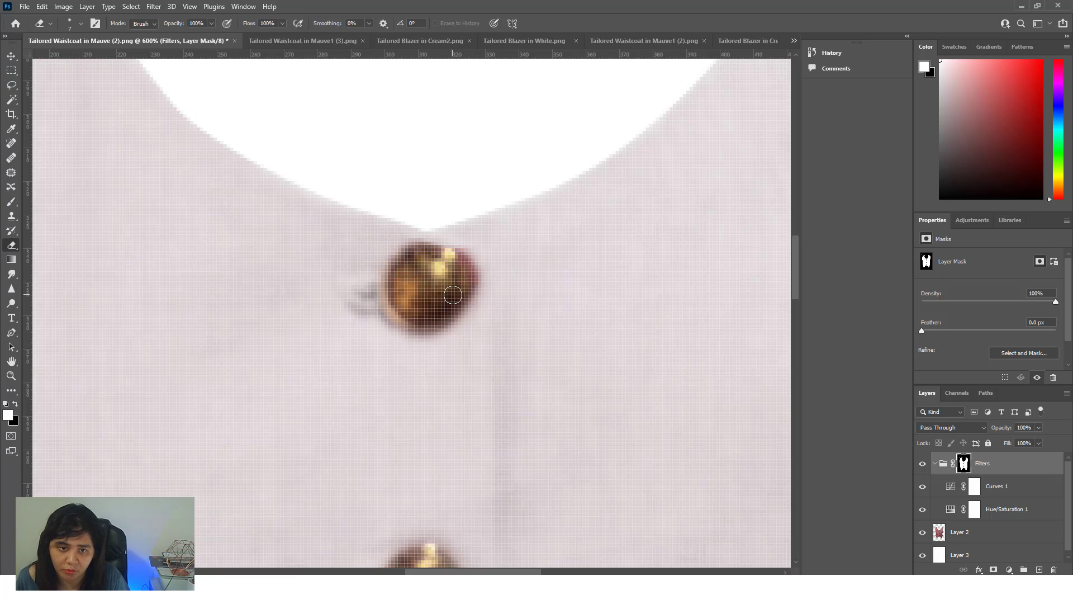
mouse_move(455, 265)
mouse_down()
mouse_move(471, 297)
mouse_move(477, 254)
mouse_move(475, 304)
mouse_move(452, 255)
mouse_move(471, 292)
mouse_move(456, 256)
mouse_move(462, 285)
mouse_move(425, 311)
mouse_move(417, 270)
mouse_move(431, 275)
mouse_move(392, 301)
mouse_move(436, 271)
mouse_move(399, 309)
mouse_move(417, 259)
mouse_move(422, 317)
mouse_move(411, 259)
mouse_move(448, 321)
mouse_move(419, 262)
mouse_move(416, 311)
mouse_move(414, 248)
mouse_move(392, 296)
mouse_up()
Erase the Filters mask along the second button's rim with the same small eraser
scroll(424, 379, down, 3)
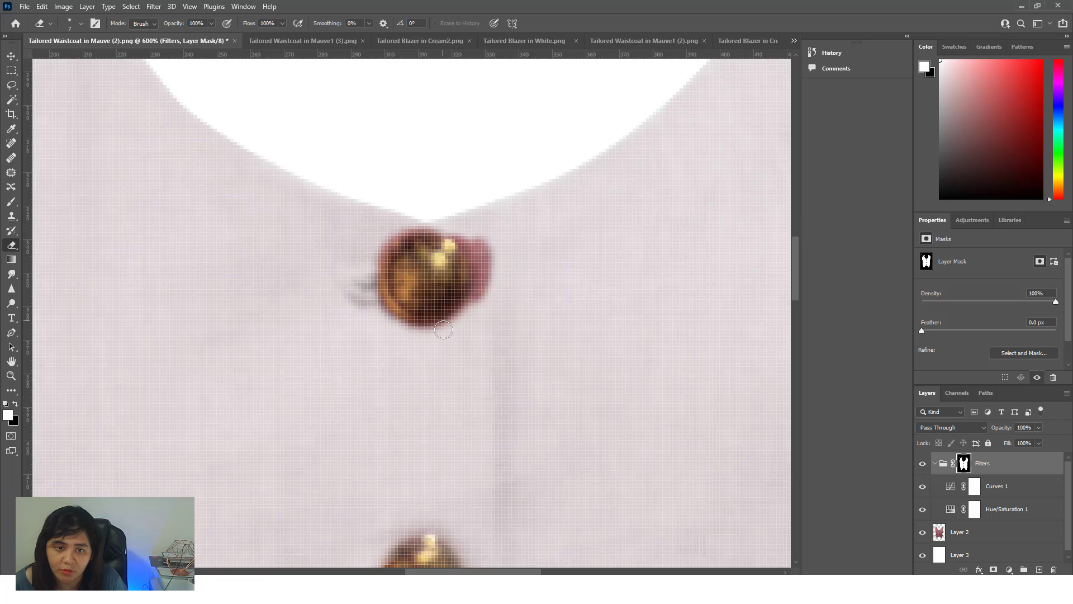
drag(414, 468, 452, 489)
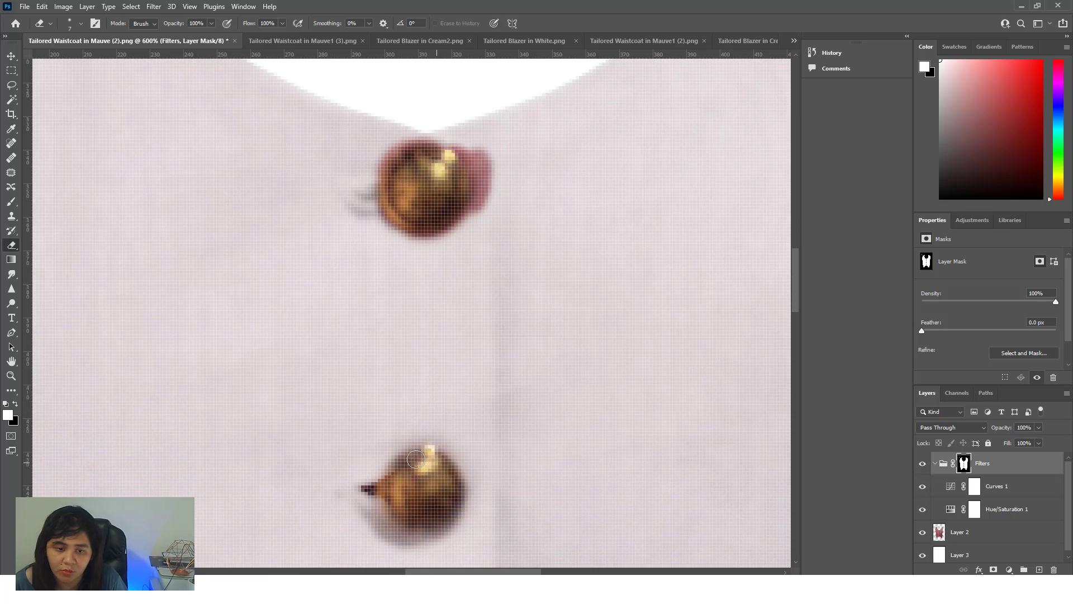
mouse_move(415, 459)
mouse_down()
mouse_move(387, 494)
mouse_move(402, 504)
mouse_up()
scroll(412, 501, down, 2)
mouse_move(396, 449)
mouse_down()
mouse_move(435, 454)
mouse_move(399, 468)
mouse_move(384, 455)
mouse_move(394, 468)
mouse_move(408, 460)
mouse_move(392, 440)
mouse_up()
key(ctrl+z)
mouse_move(401, 454)
mouse_down()
mouse_move(420, 465)
mouse_move(397, 447)
mouse_move(438, 461)
mouse_move(407, 463)
mouse_move(384, 439)
mouse_up()
key(ctrl+z)
Erase the Filters mask around the rims of the third and fourth buttons to bring back their brown edges
scroll(386, 428, down, 5)
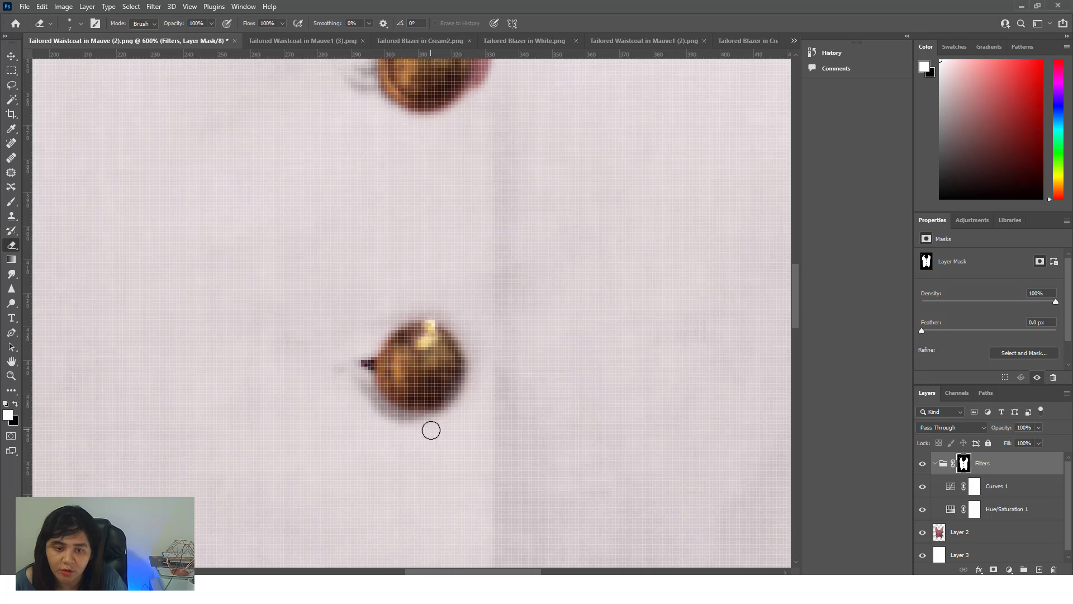
scroll(435, 492, down, 1)
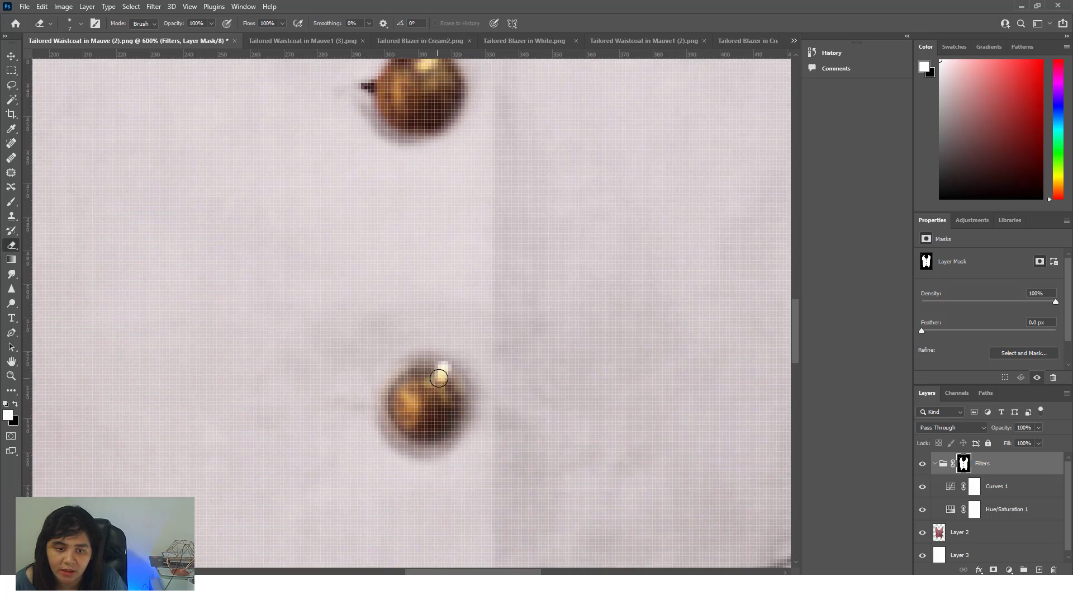
mouse_move(439, 377)
mouse_down()
mouse_move(464, 423)
mouse_move(420, 439)
mouse_move(410, 413)
mouse_move(437, 381)
mouse_move(451, 387)
mouse_move(421, 374)
mouse_move(388, 386)
mouse_move(385, 411)
mouse_move(420, 433)
mouse_up()
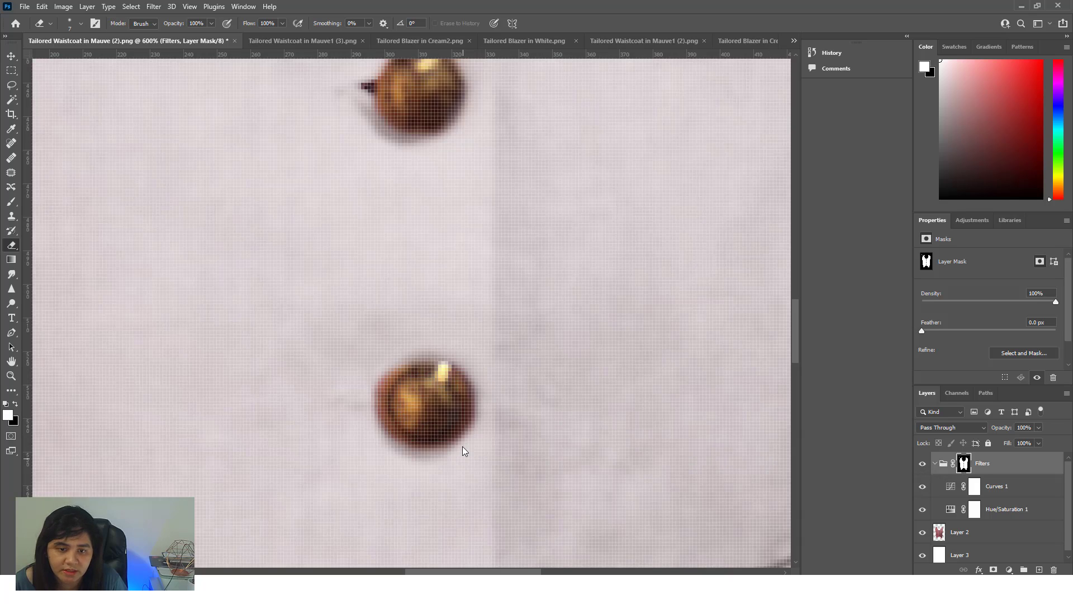
scroll(413, 413, down, 5)
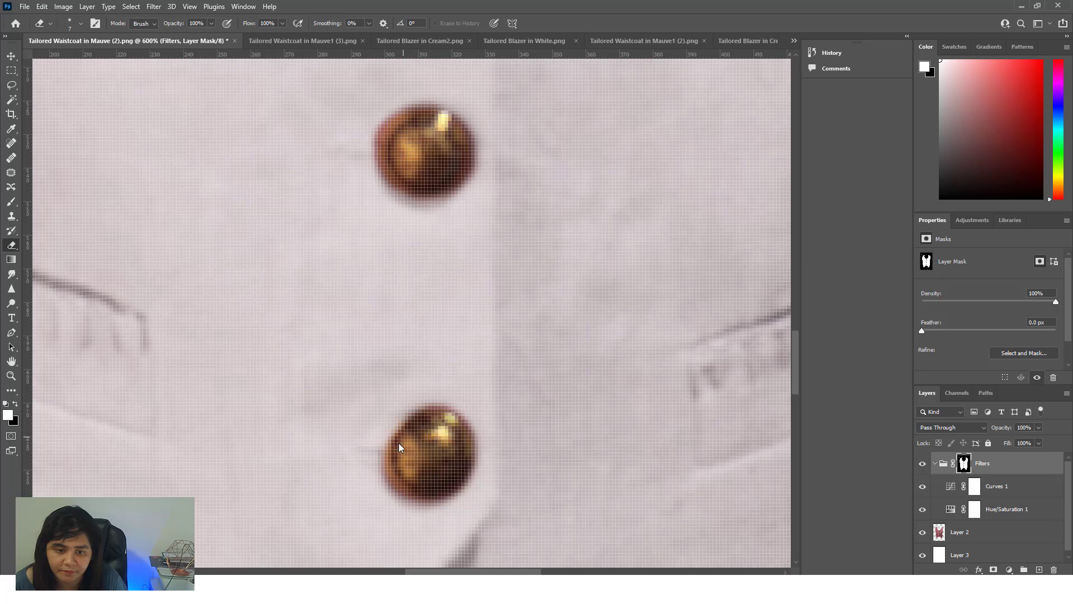
Paint white on the Filters mask over the mauve patch beside the top button, using a 10 px Soft Round brush
scroll(458, 428, up, 7)
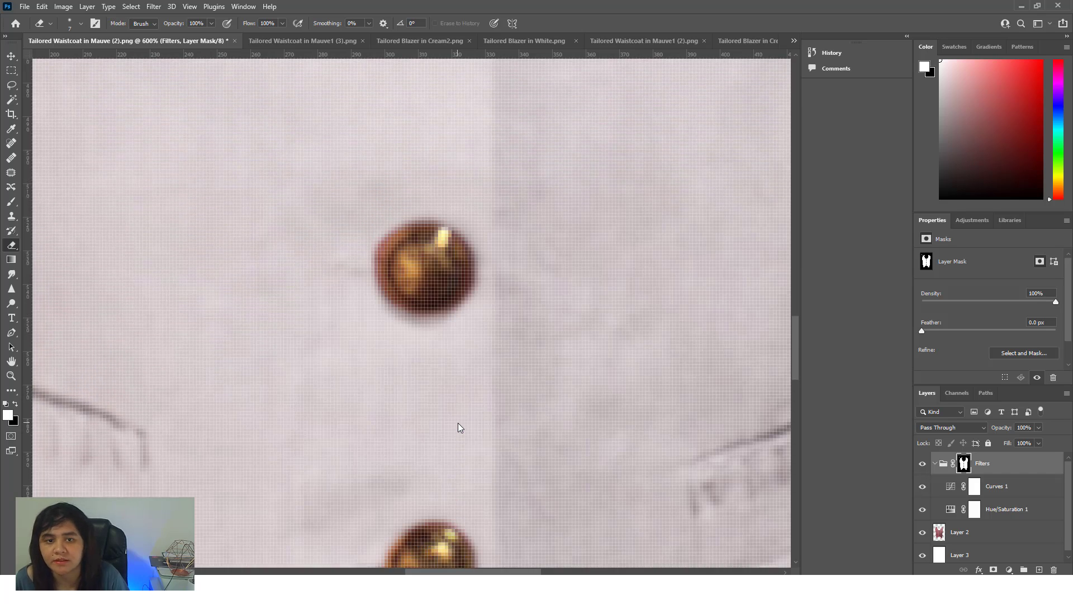
scroll(457, 427, up, 8)
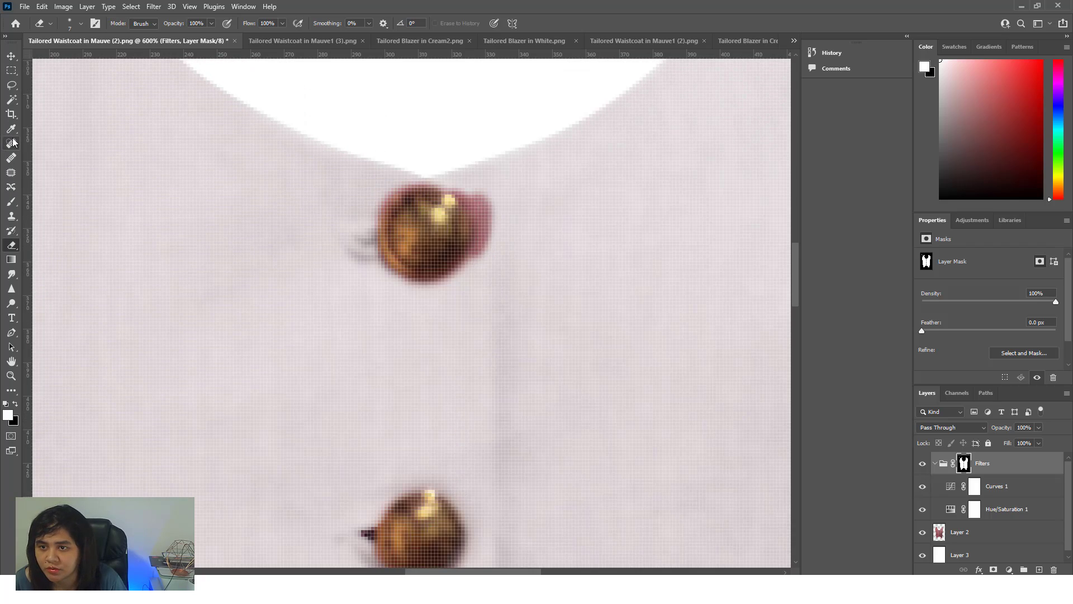
click(10, 202)
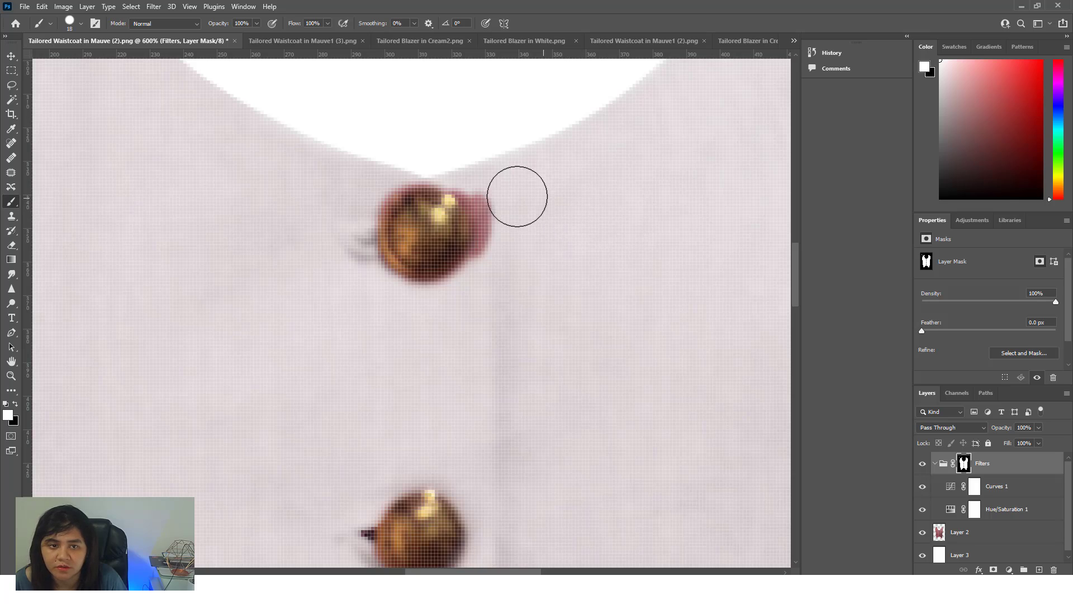
mouse_move(512, 217)
mouse_down()
mouse_move(498, 256)
mouse_move(503, 207)
mouse_move(448, 161)
mouse_move(501, 204)
mouse_move(499, 261)
mouse_move(462, 300)
mouse_up()
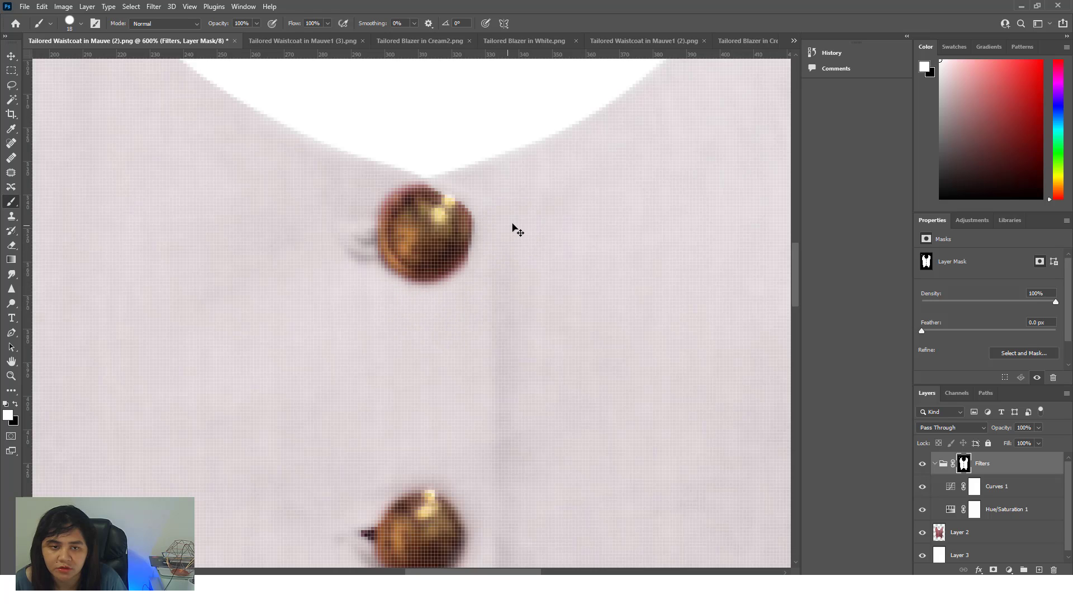
key(ctrl+z)
click(81, 24)
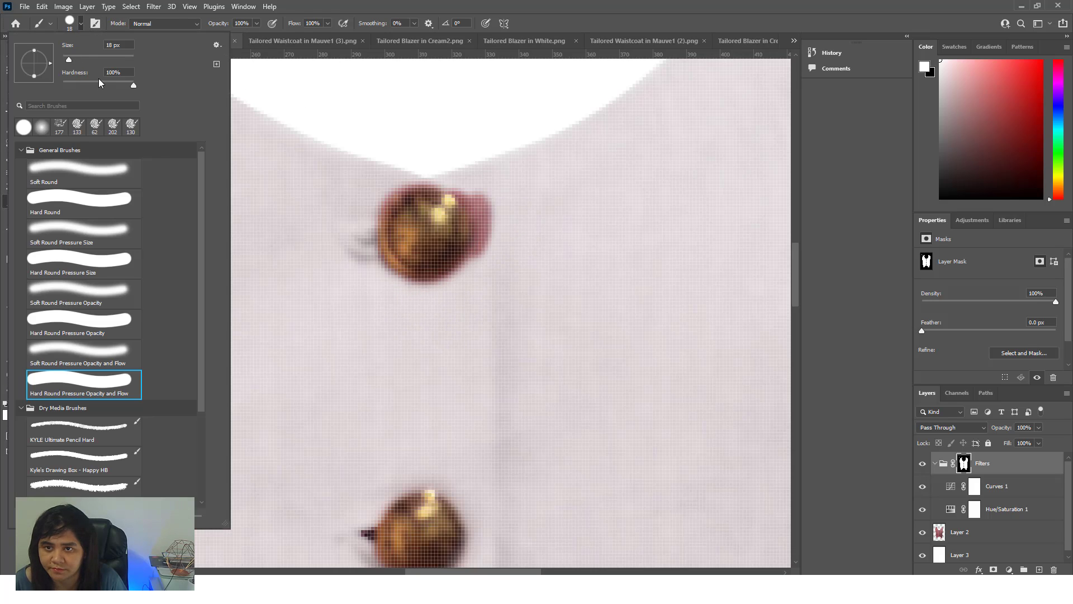
click(55, 164)
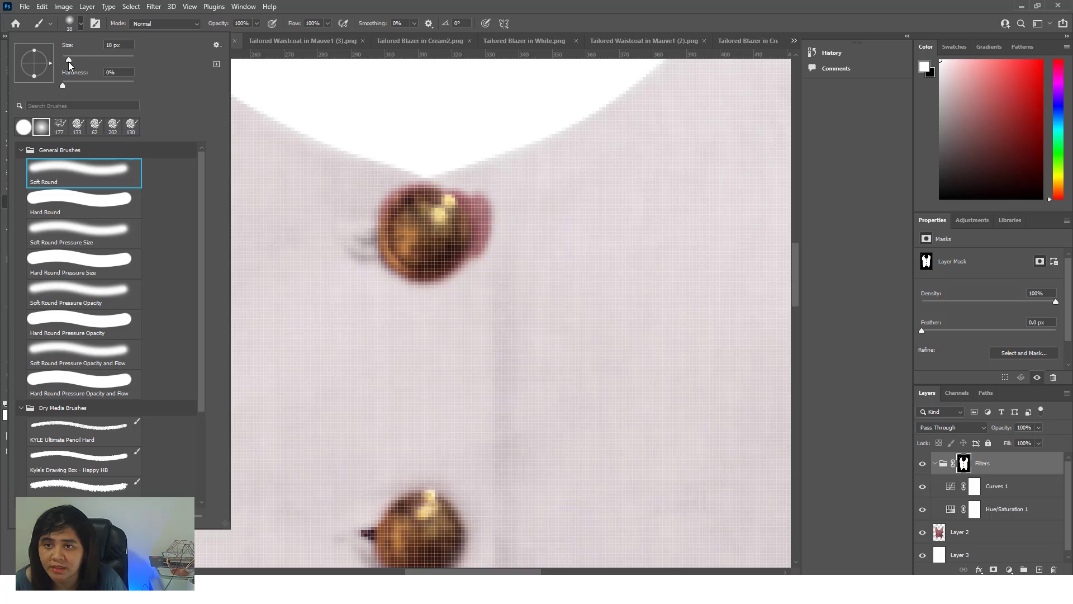
mouse_move(490, 185)
mouse_down()
mouse_move(487, 258)
mouse_move(496, 212)
mouse_move(464, 179)
mouse_up()
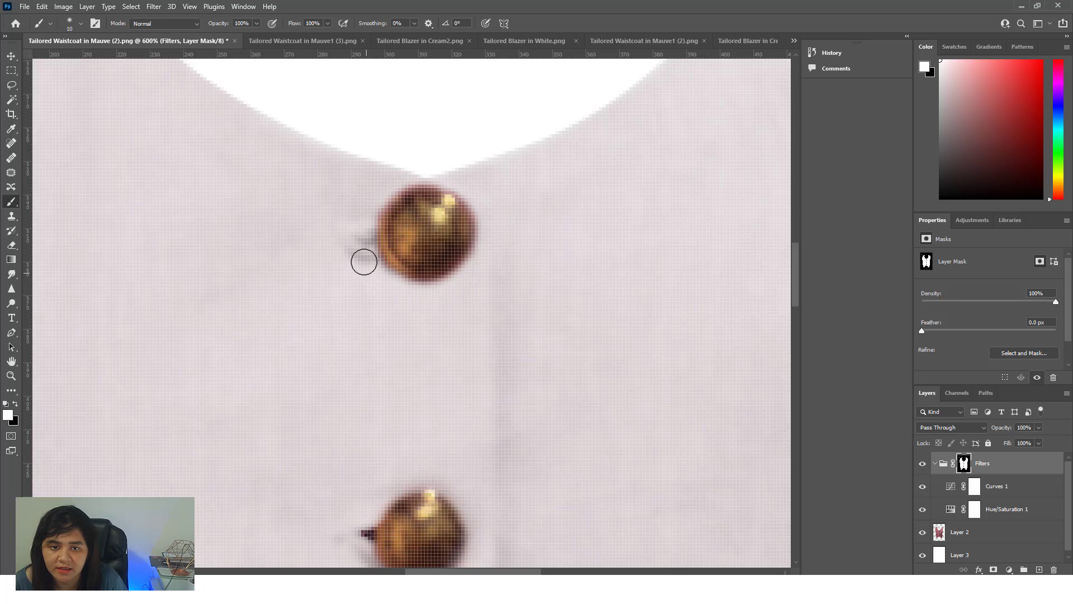
key(ctrl+minus)
key(ctrl+minus)
key(ctrl+minus)
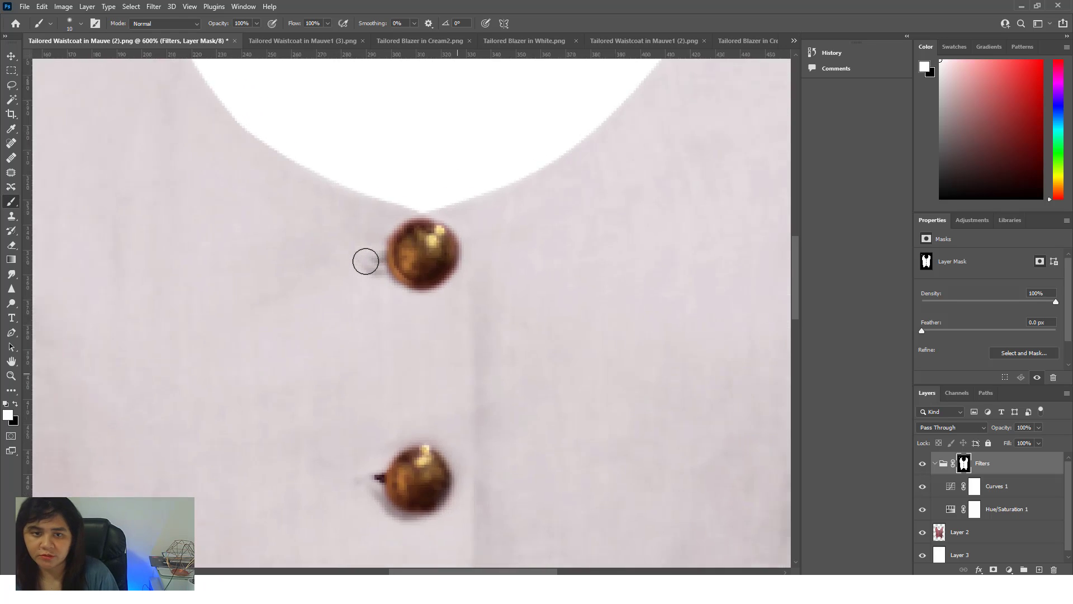